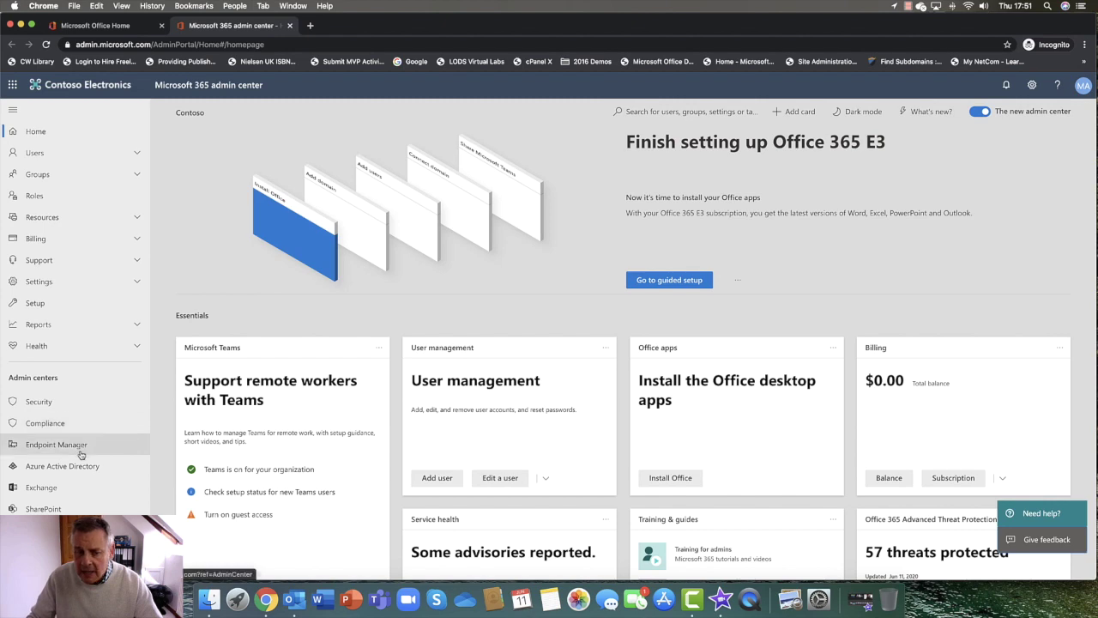
# Open the Azure Active Directory admin center and view all users of the Contoso directory
pyautogui.click(79, 465)
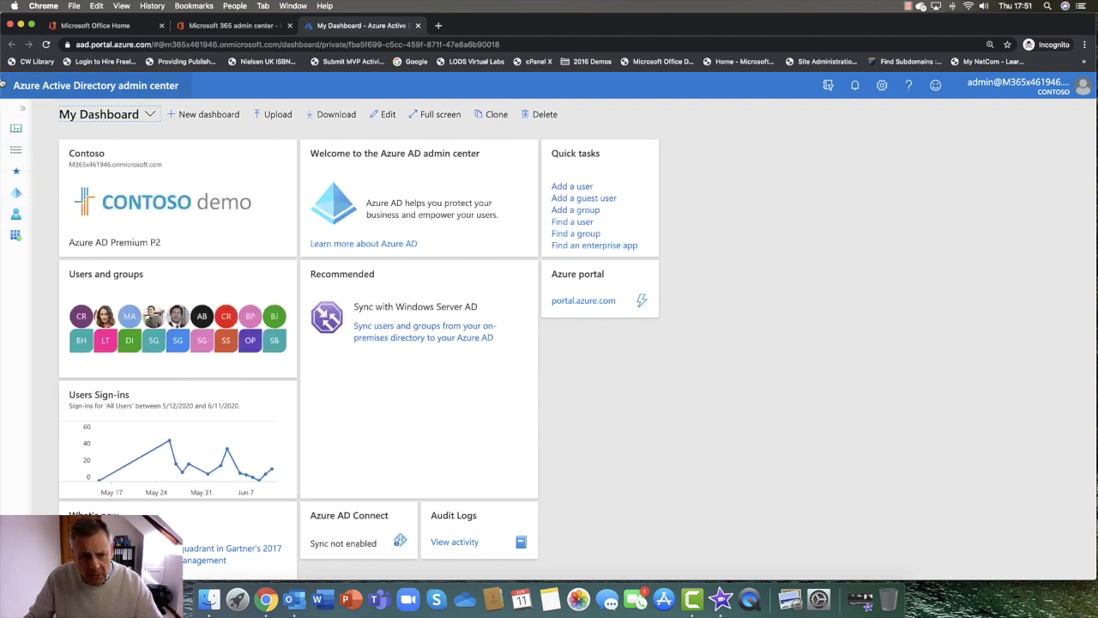
pyautogui.click(17, 196)
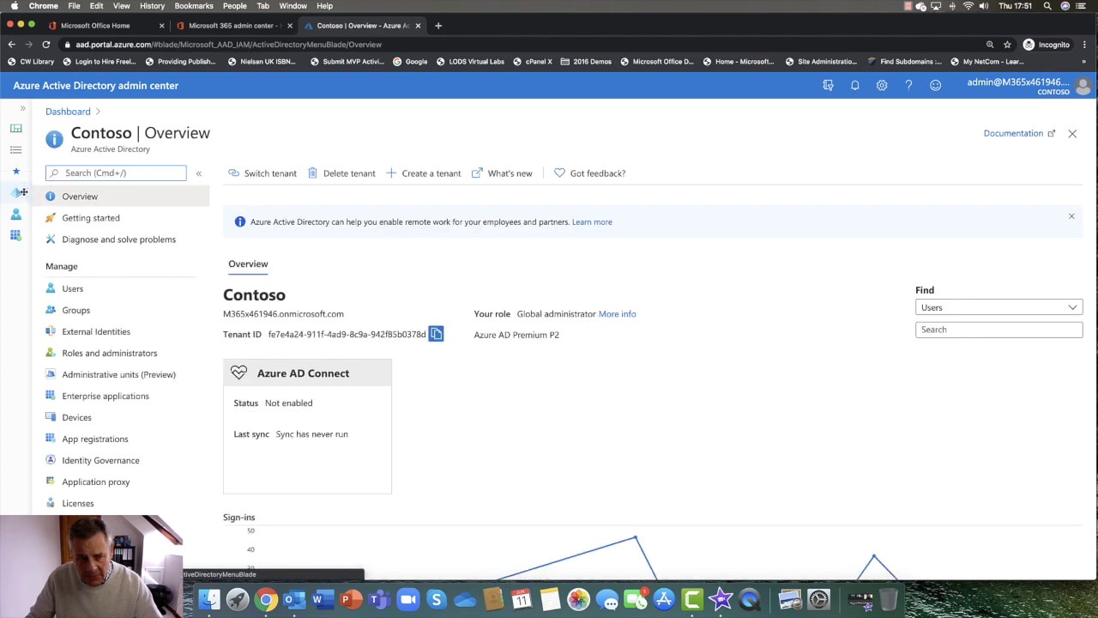
pyautogui.click(158, 288)
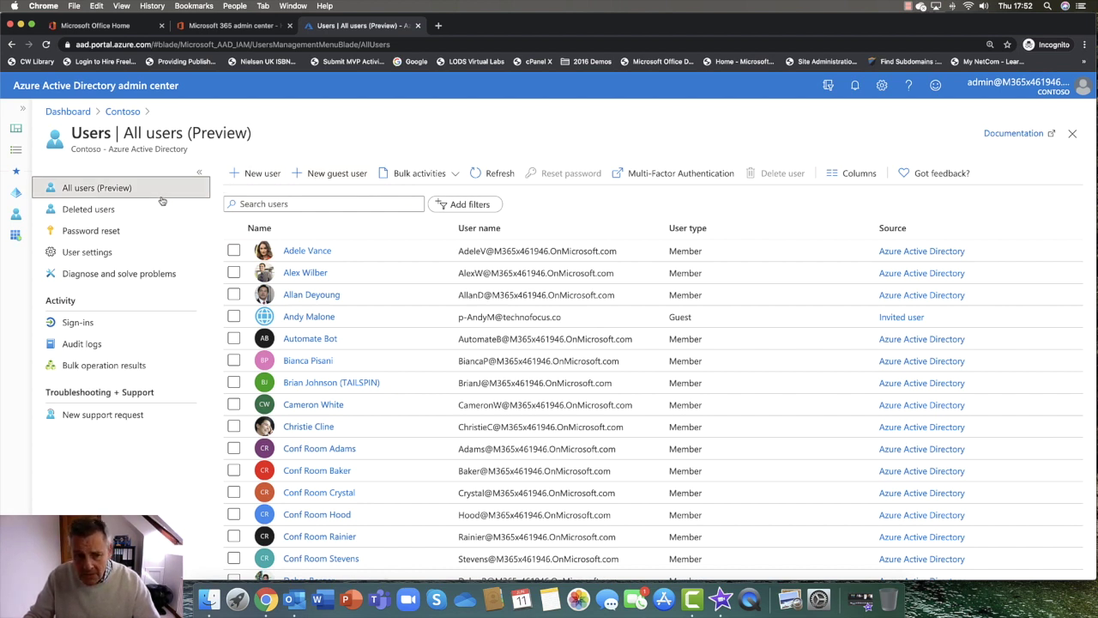
# Go back to the Contoso directory and open the authentication methods in its security settings
pyautogui.click(123, 112)
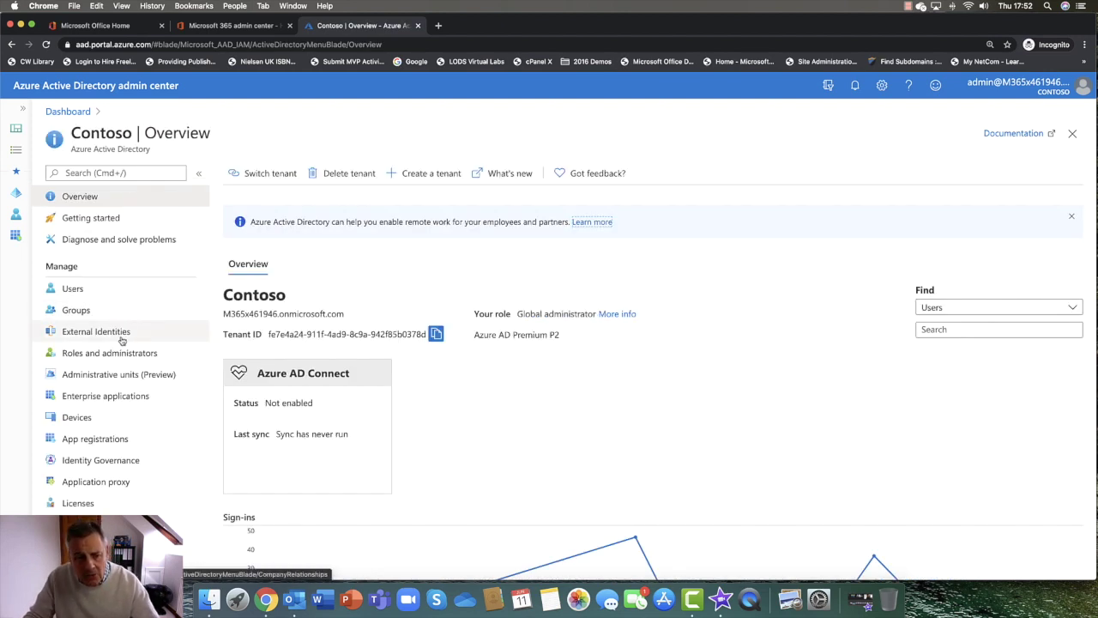
pyautogui.scroll(-10, 118, 341)
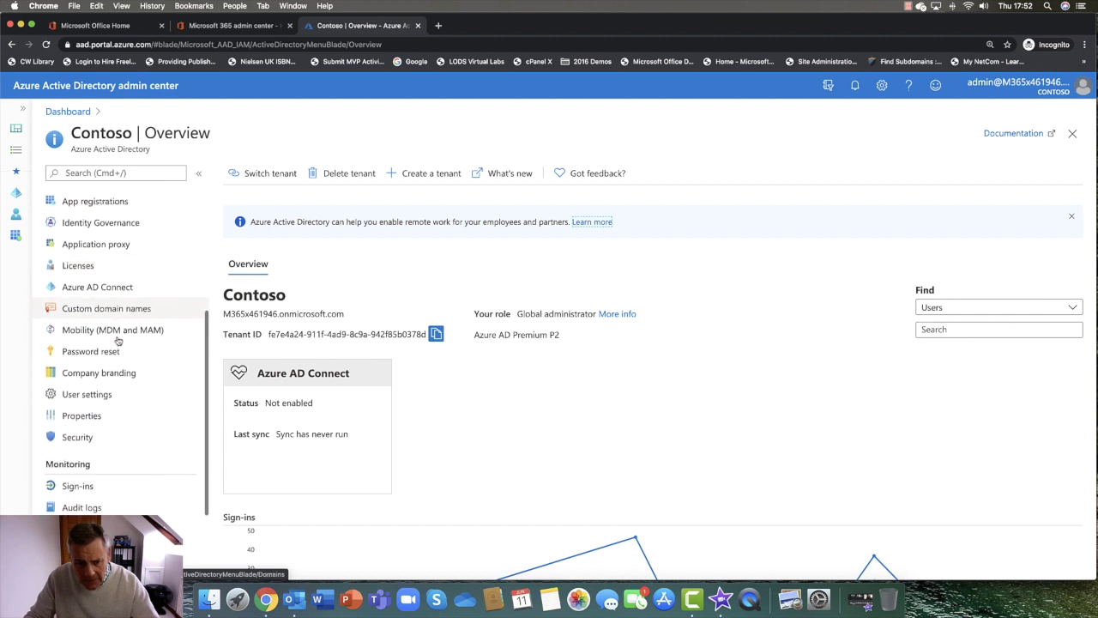
pyautogui.click(90, 388)
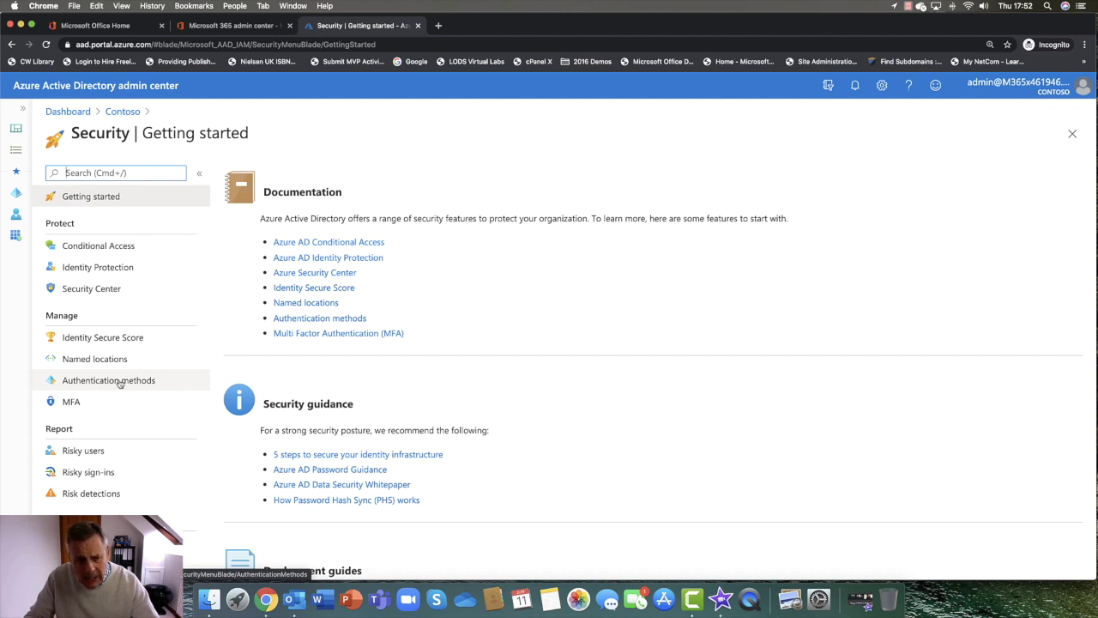
pyautogui.click(119, 379)
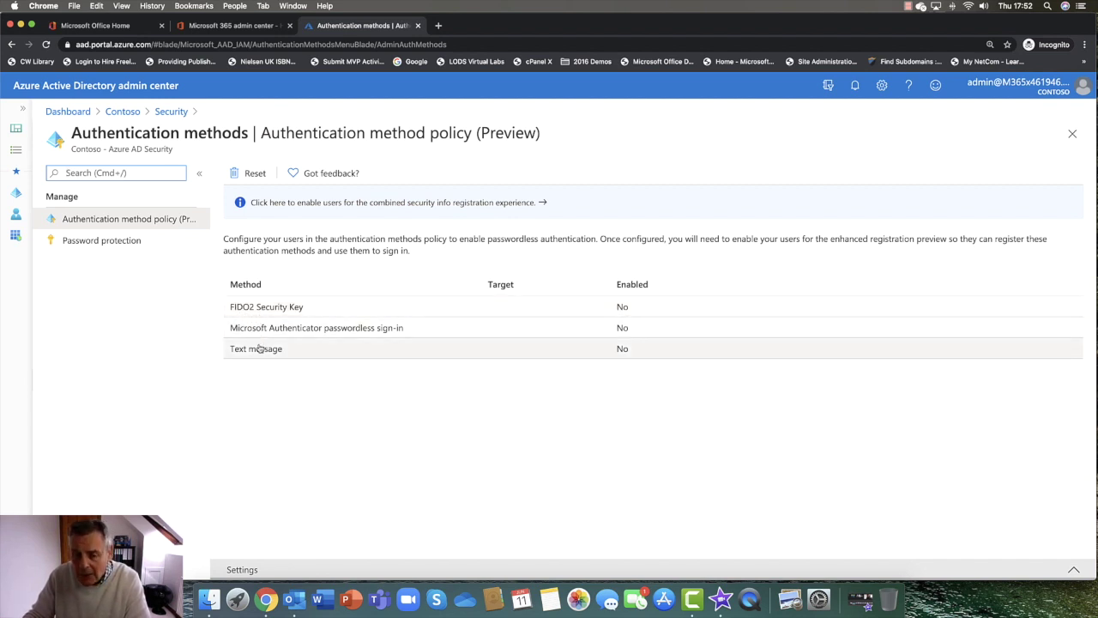
# Enable the FIDO2 Security Key method and set its target to Select users
pyautogui.click(262, 310)
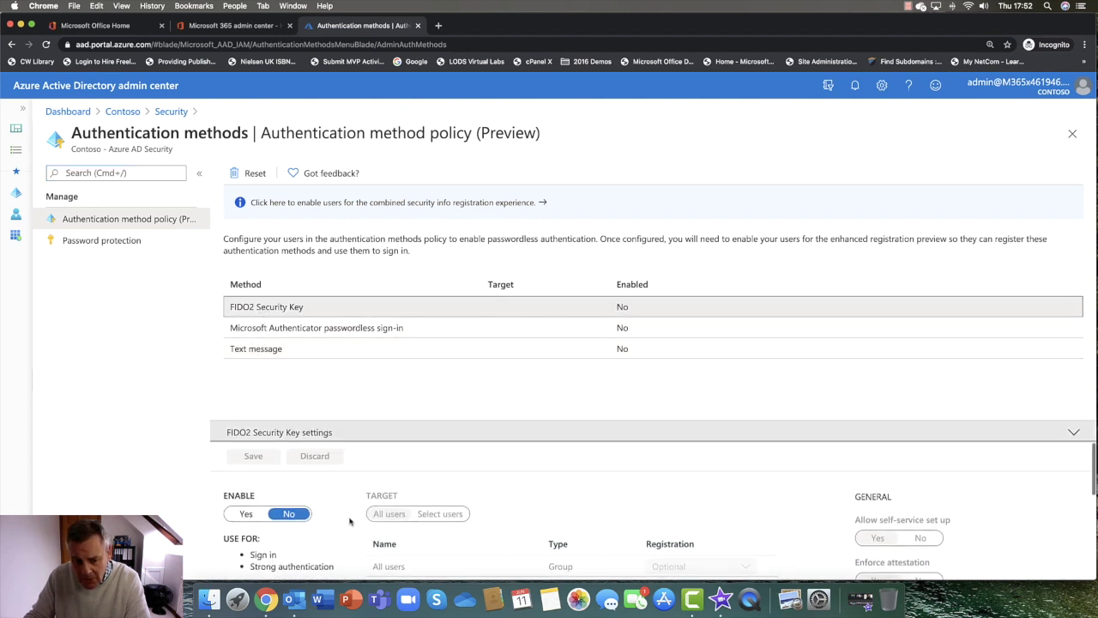
pyautogui.click(249, 514)
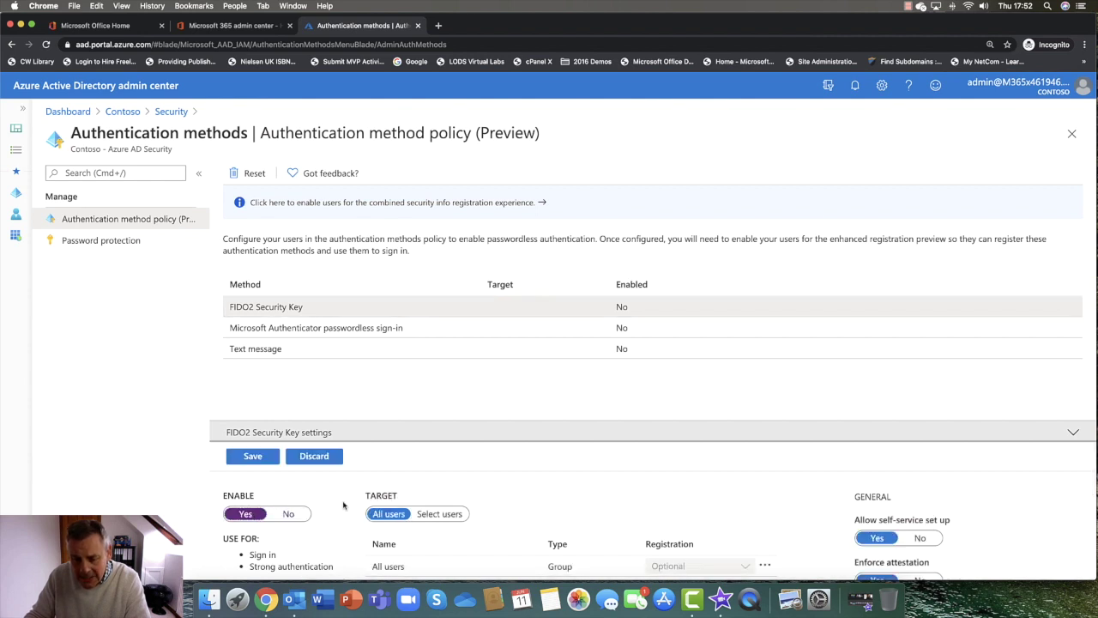
pyautogui.click(436, 514)
pyautogui.scroll(-2, 471, 502)
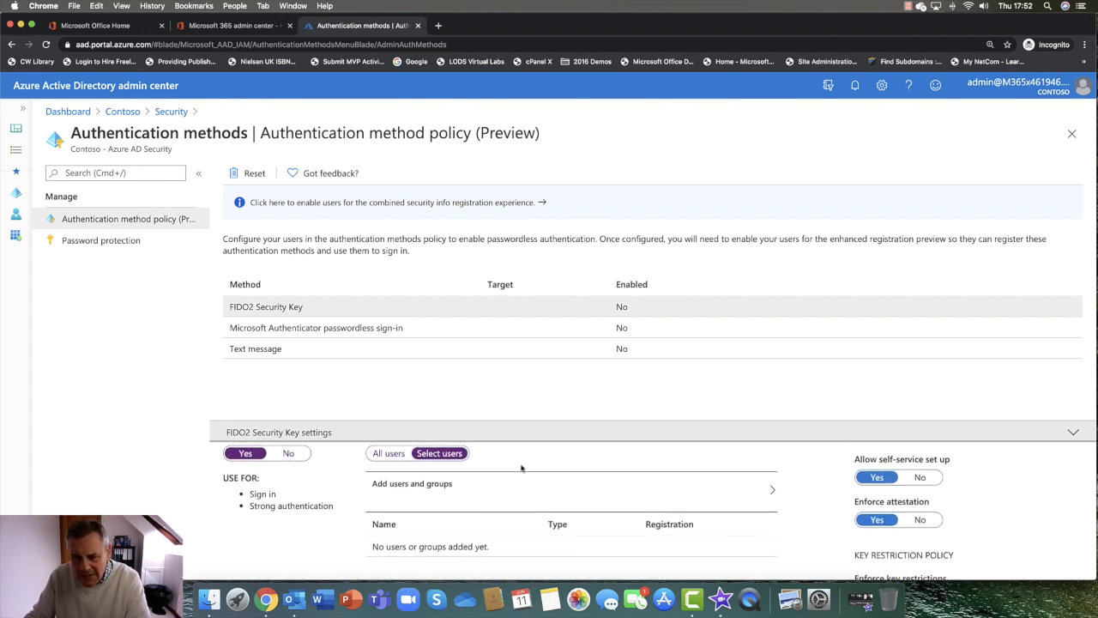
pyautogui.tripleClick(518, 421)
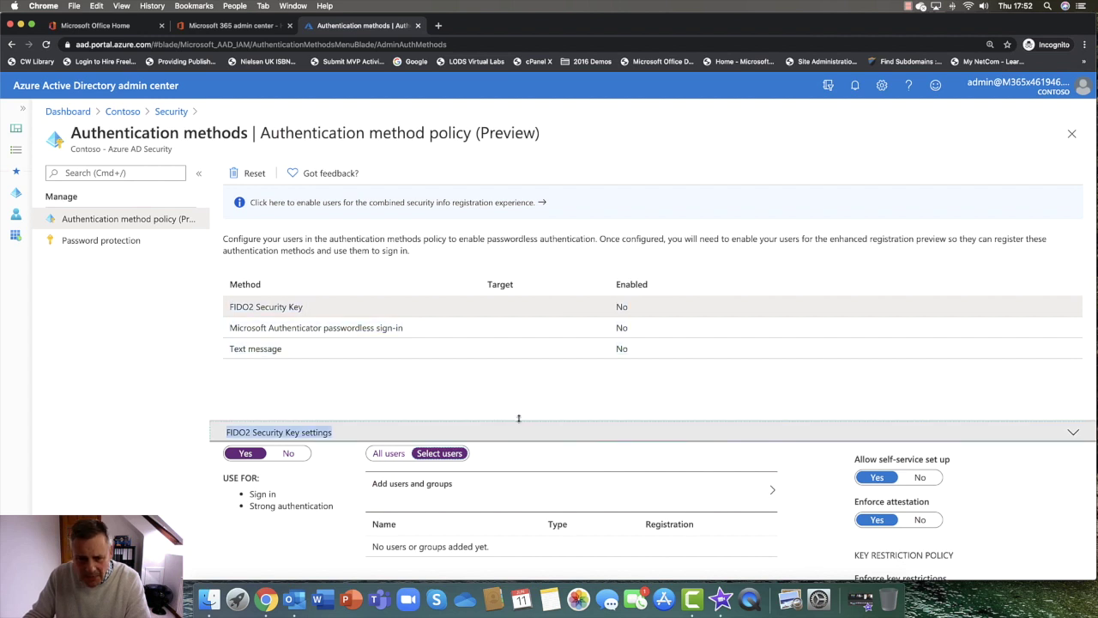
pyautogui.click(515, 438)
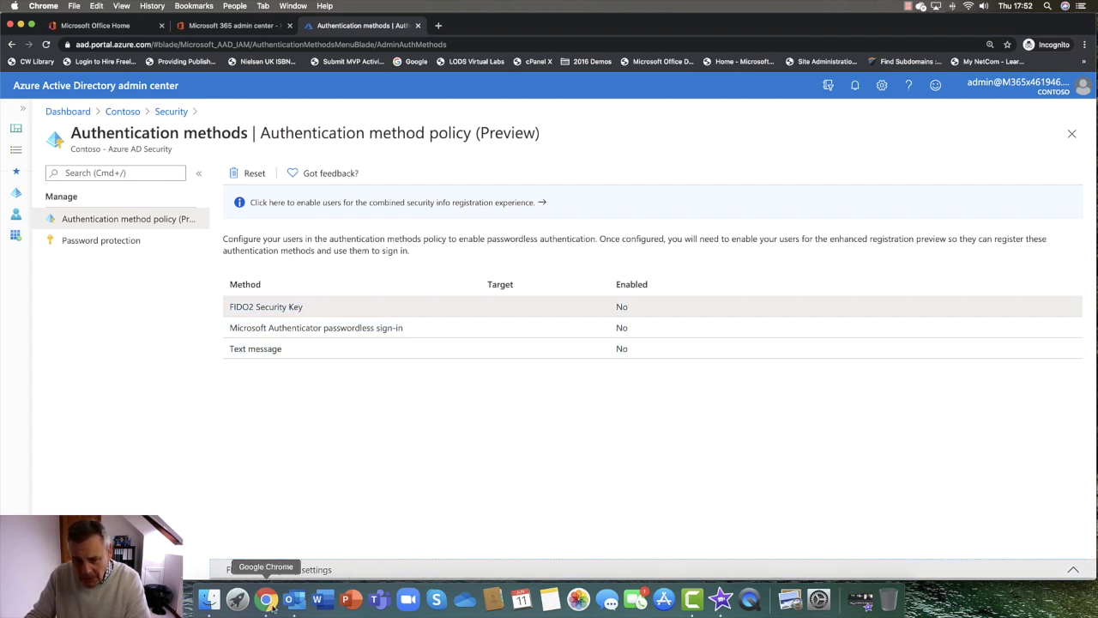
pyautogui.click(284, 569)
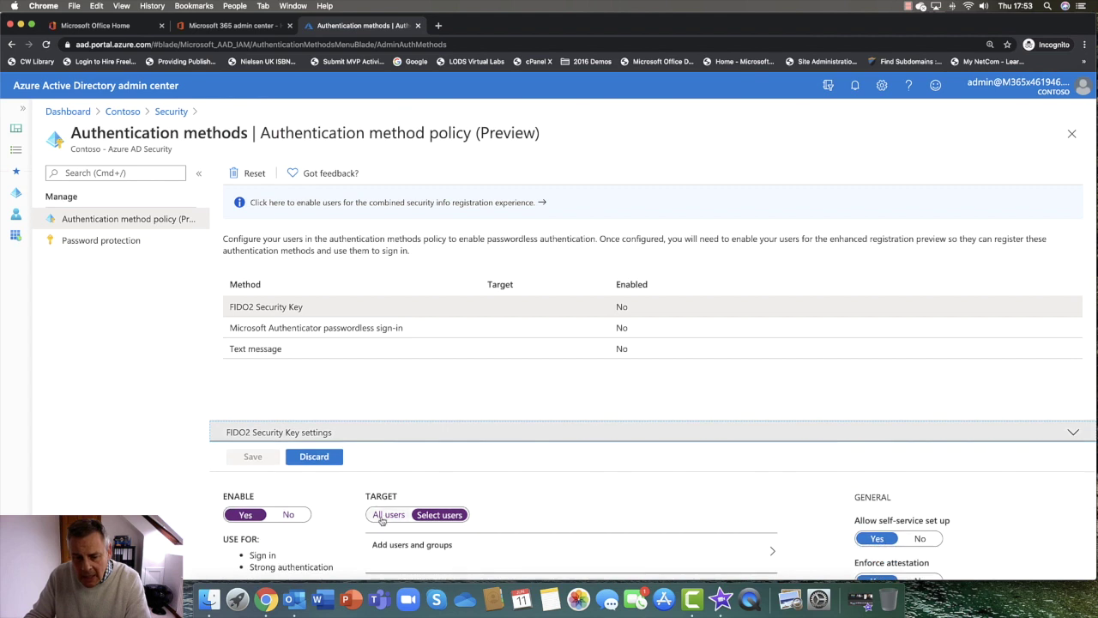
# Add the Berlin HR Team group to the users targeted by the FIDO2 Security Key method
pyautogui.scroll(-3, 497, 510)
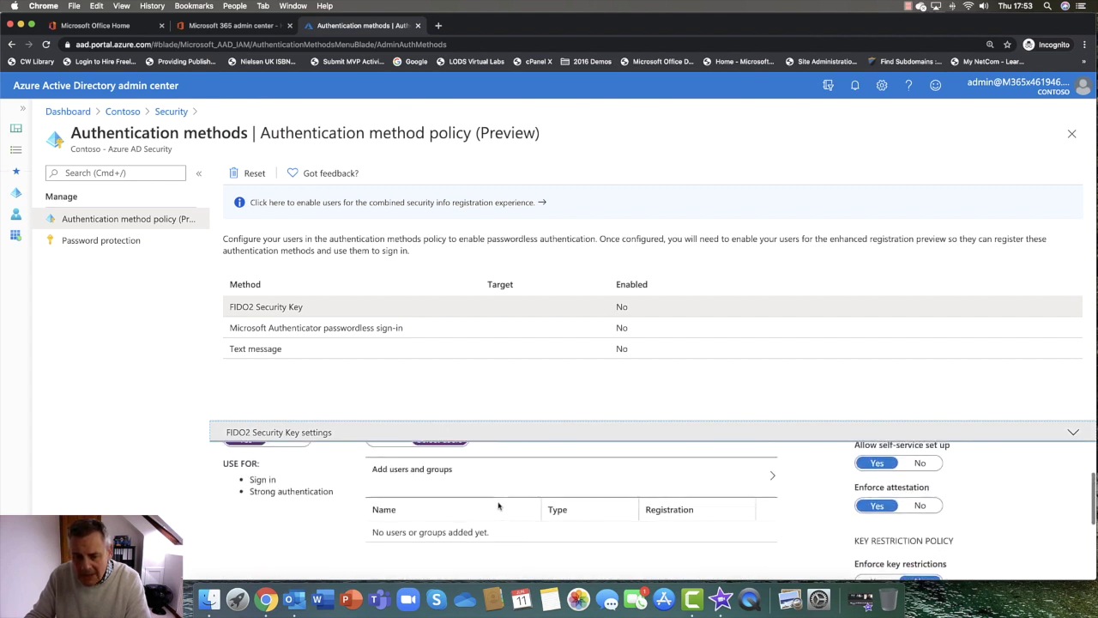
pyautogui.click(515, 482)
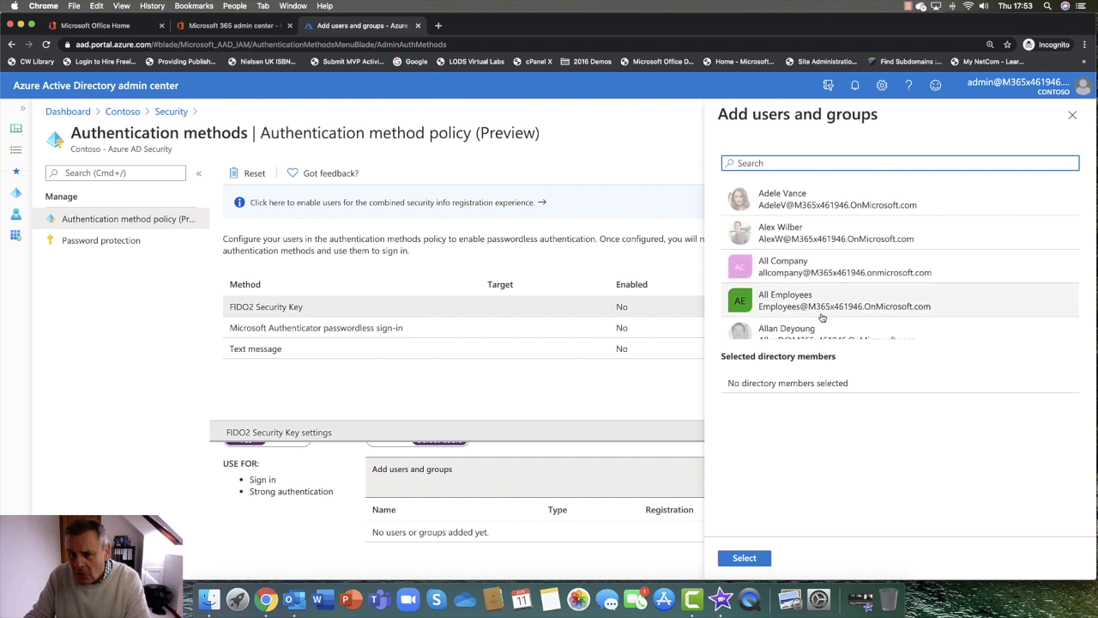
pyautogui.scroll(-2, 825, 314)
pyautogui.scroll(-2, 828, 310)
pyautogui.scroll(4, 827, 309)
pyautogui.scroll(-5, 828, 305)
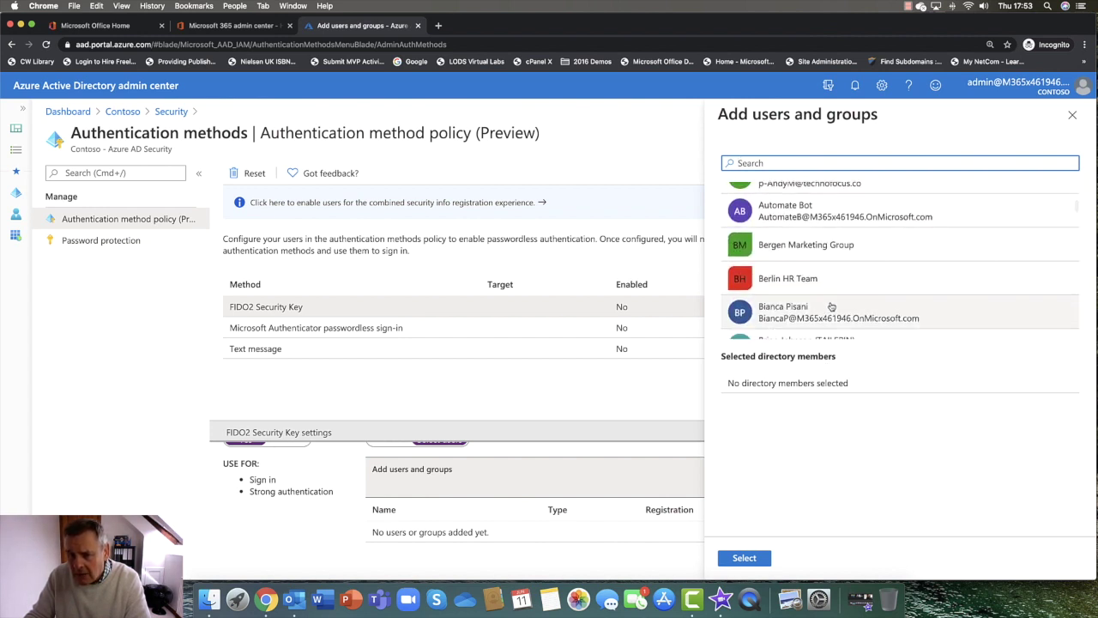
pyautogui.click(778, 282)
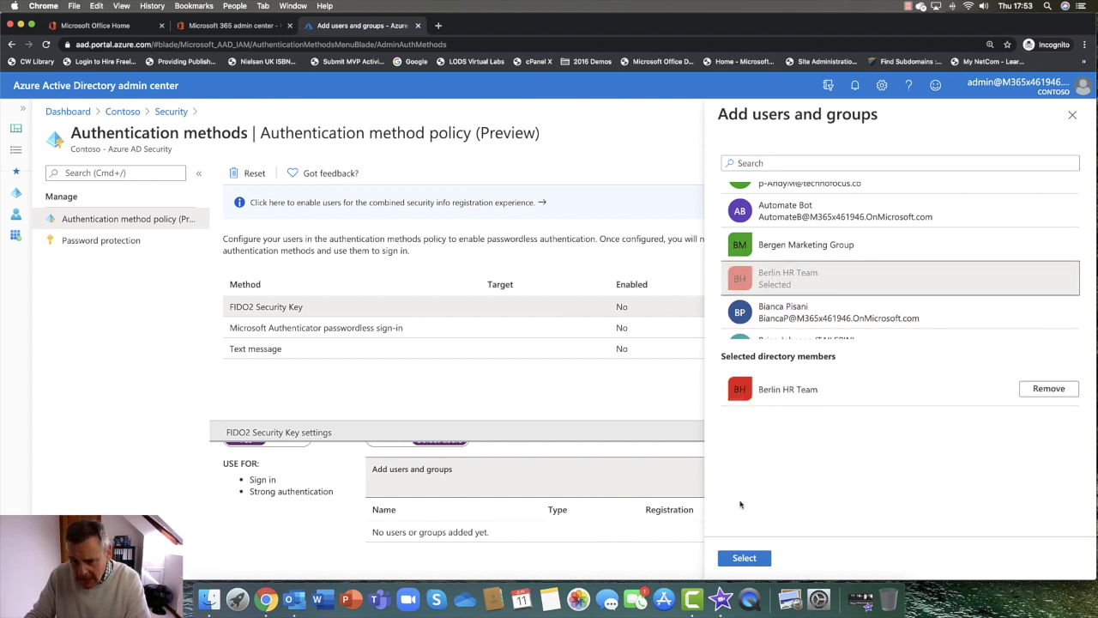
pyautogui.click(745, 558)
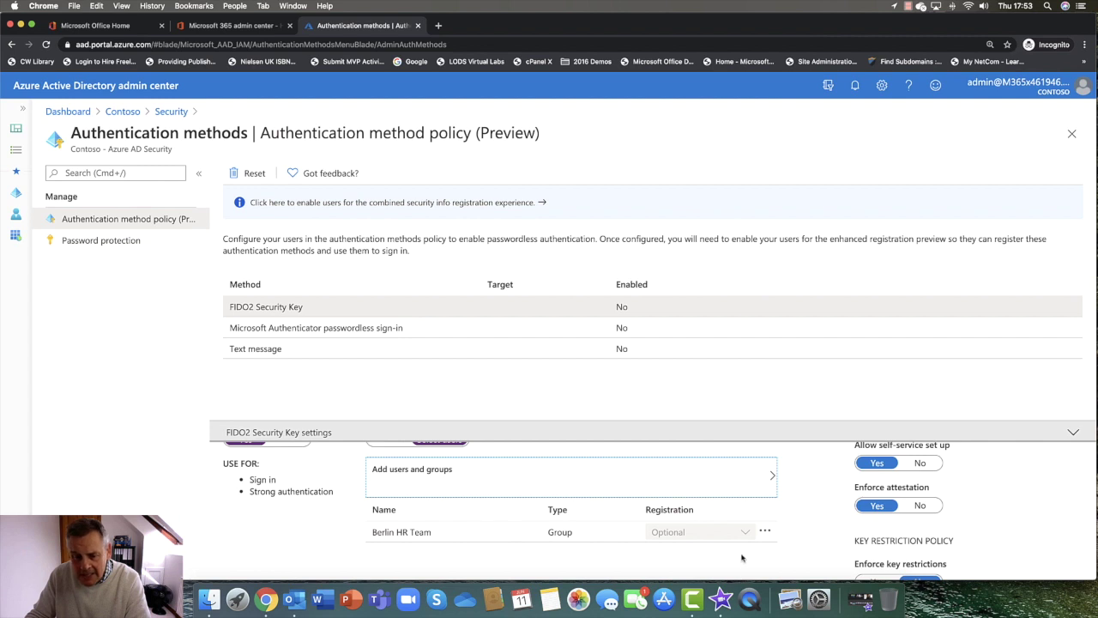
# Review the FIDO2 Security Key settings: the Berlin HR Team's row options, the permitted uses, self-service set up and attestation enforcement
pyautogui.scroll(-2, 502, 510)
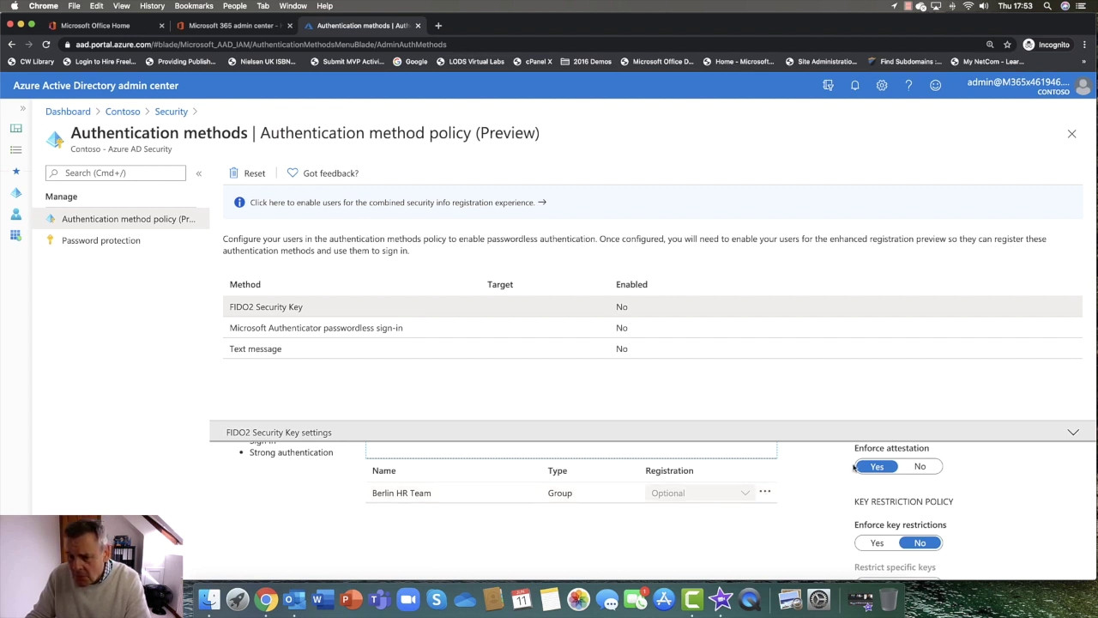
pyautogui.click(764, 491)
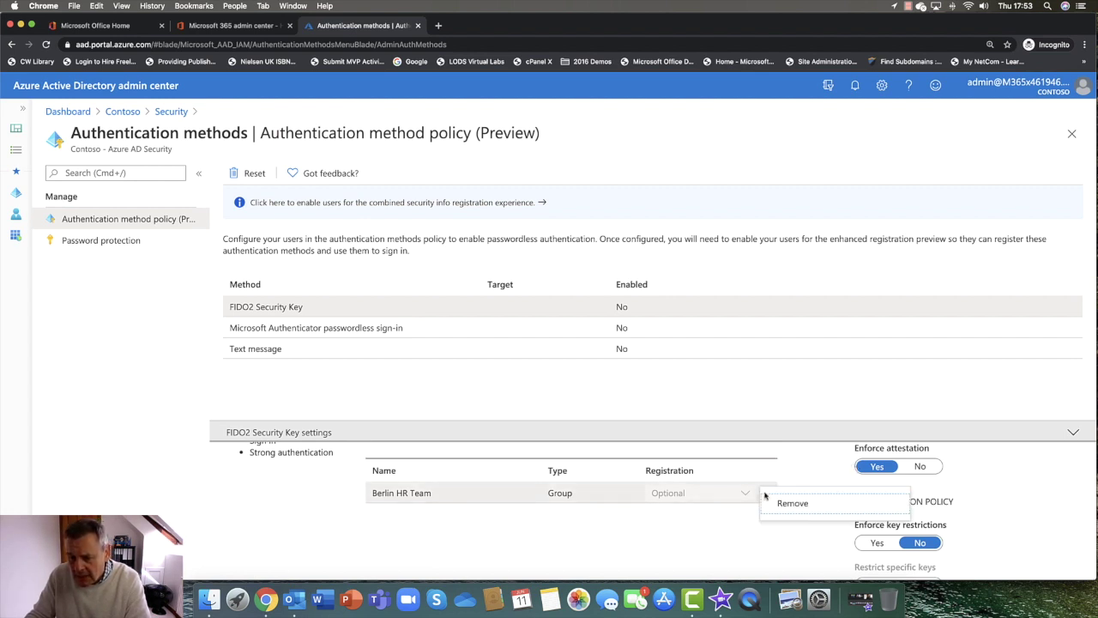
pyautogui.click(789, 482)
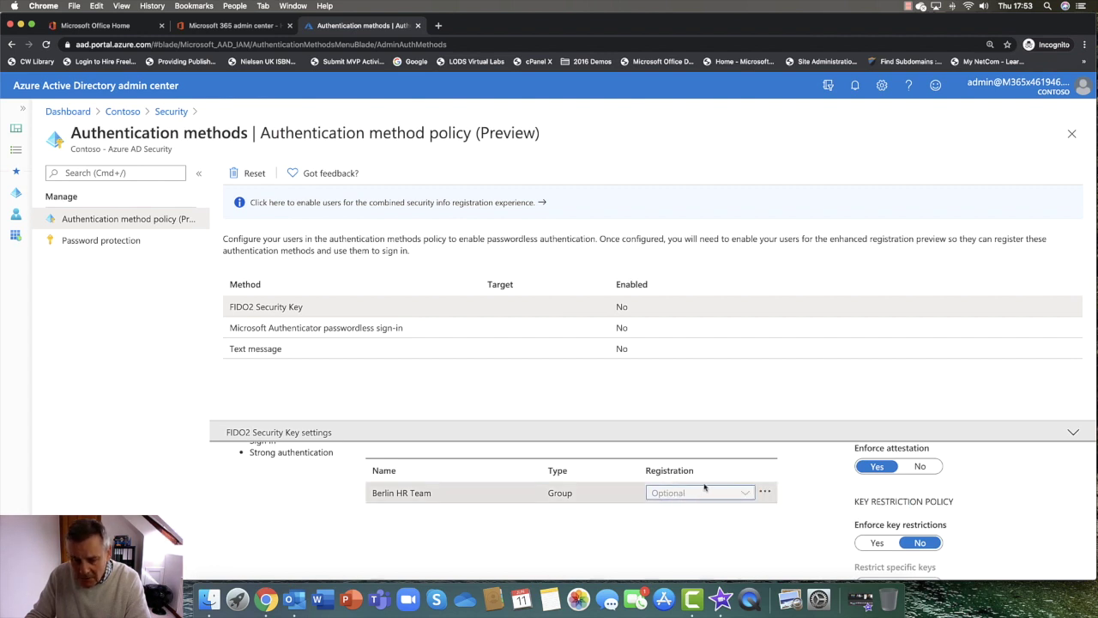
pyautogui.scroll(1, 744, 486)
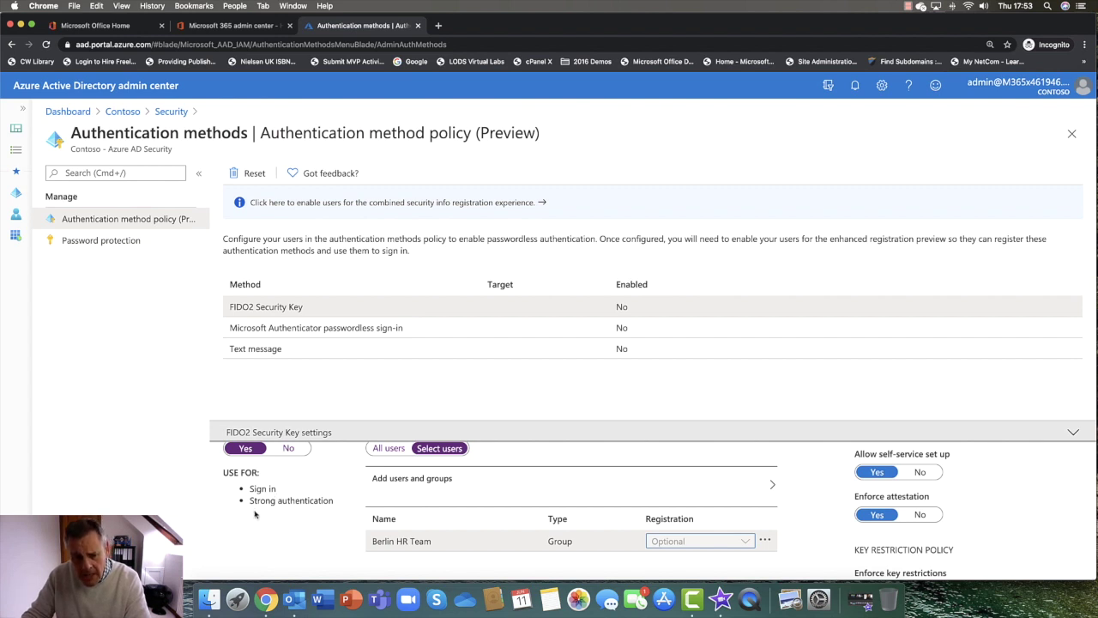
pyautogui.moveTo(334, 503); pyautogui.dragTo(250, 505)
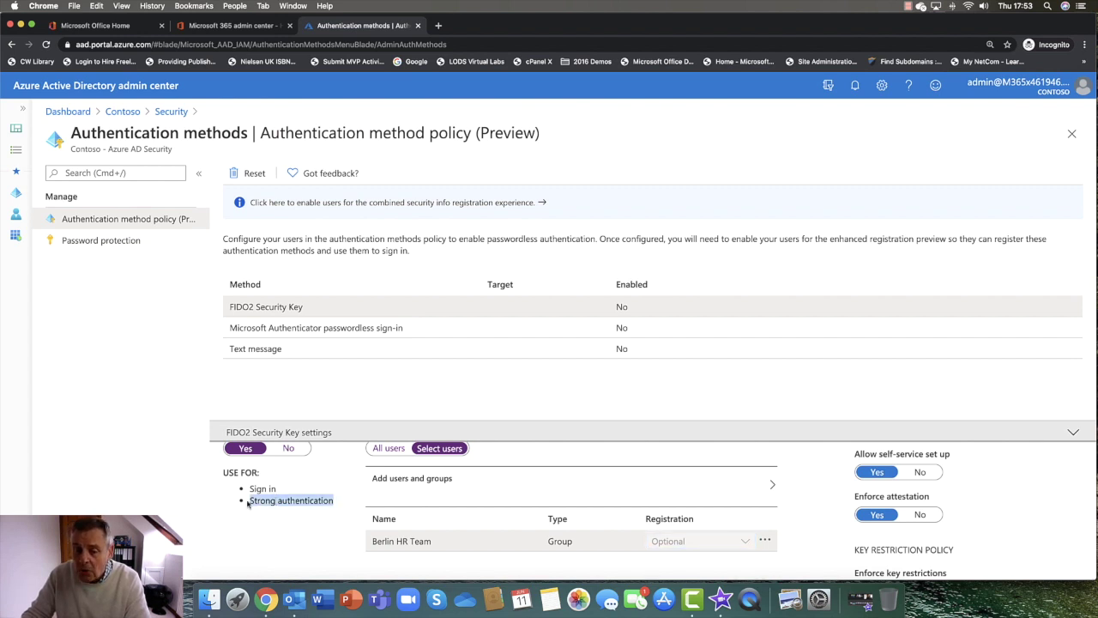
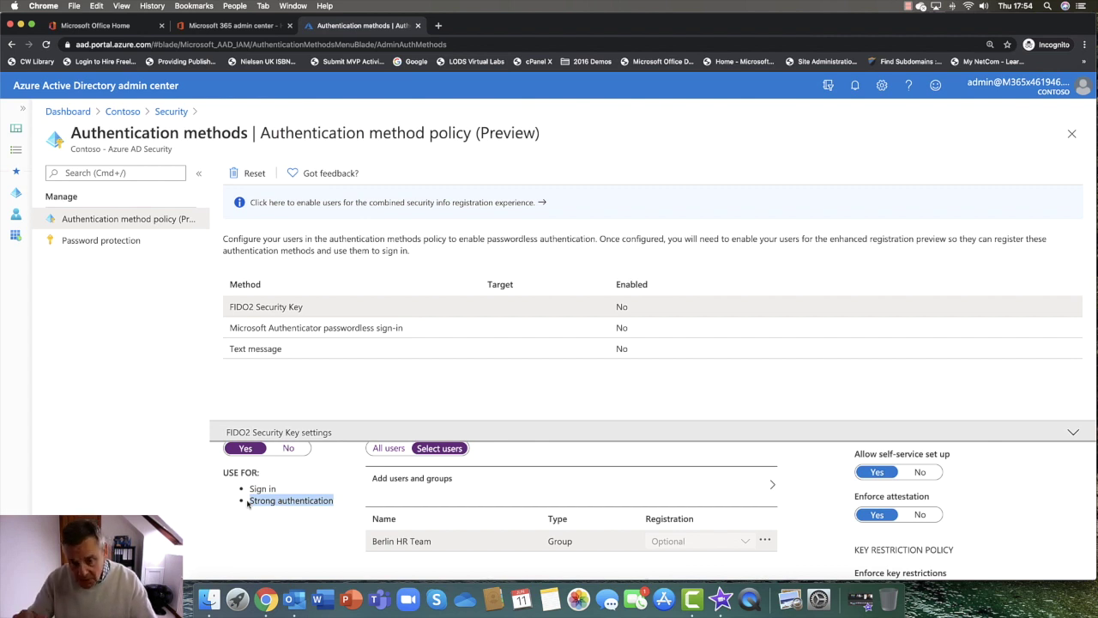
pyautogui.hscroll(-1, 247, 504)
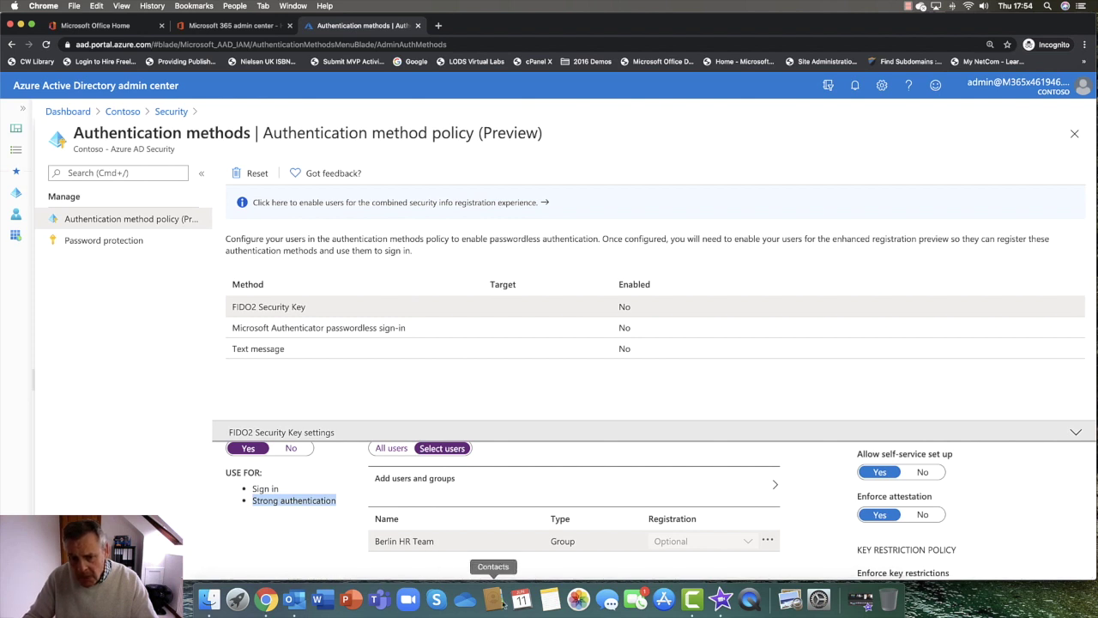
pyautogui.scroll(-3, 621, 504)
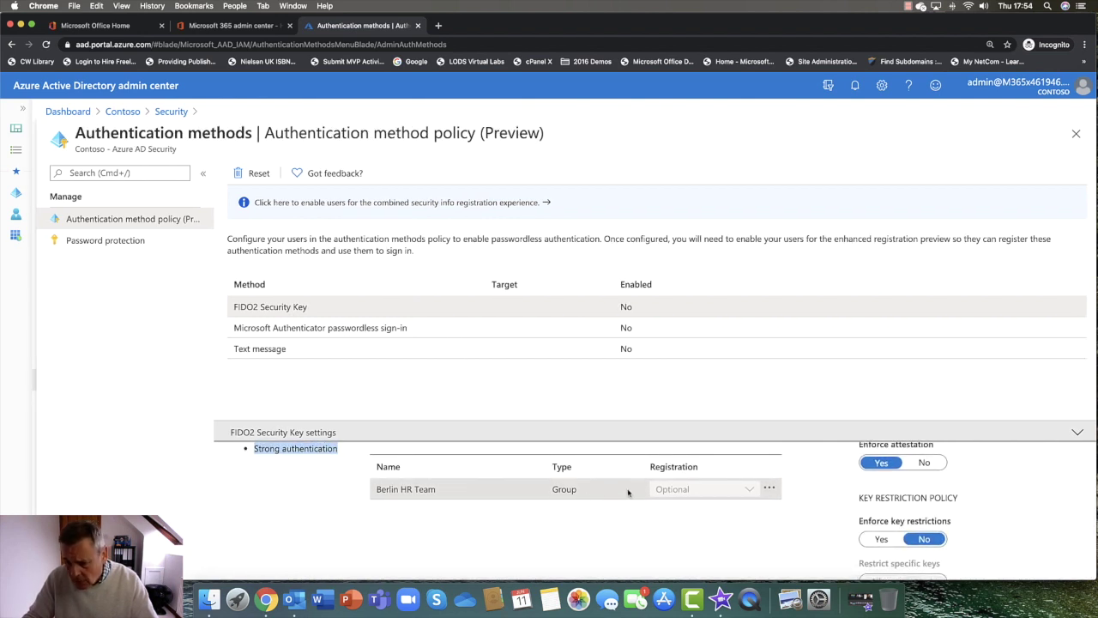
pyautogui.scroll(1, 747, 490)
pyautogui.scroll(2, 844, 488)
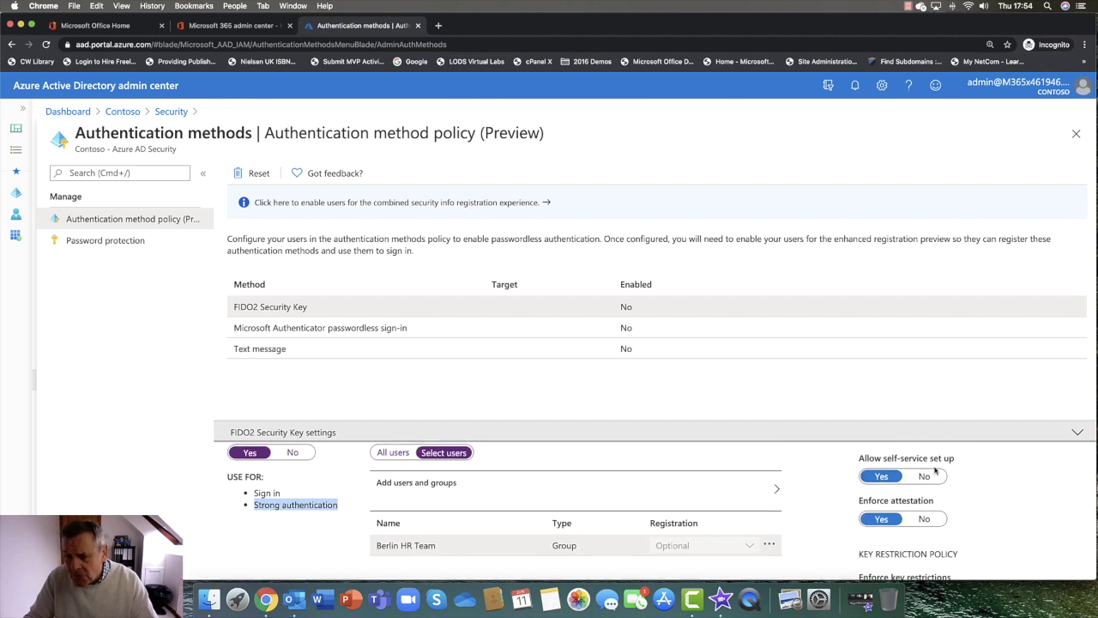
pyautogui.scroll(2, 898, 464)
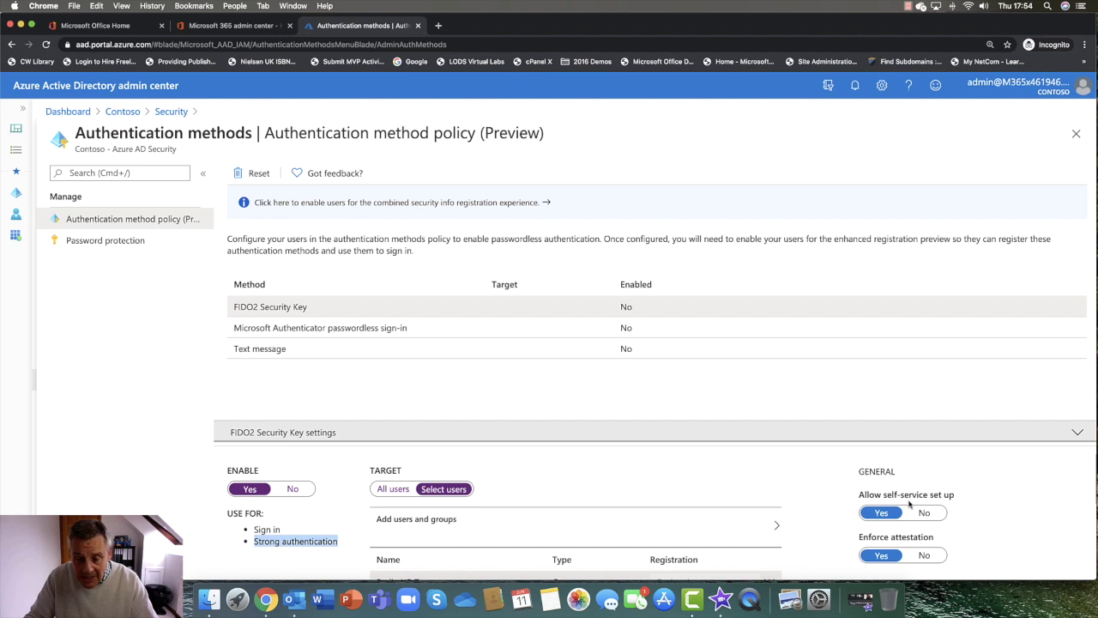
pyautogui.scroll(-2, 911, 505)
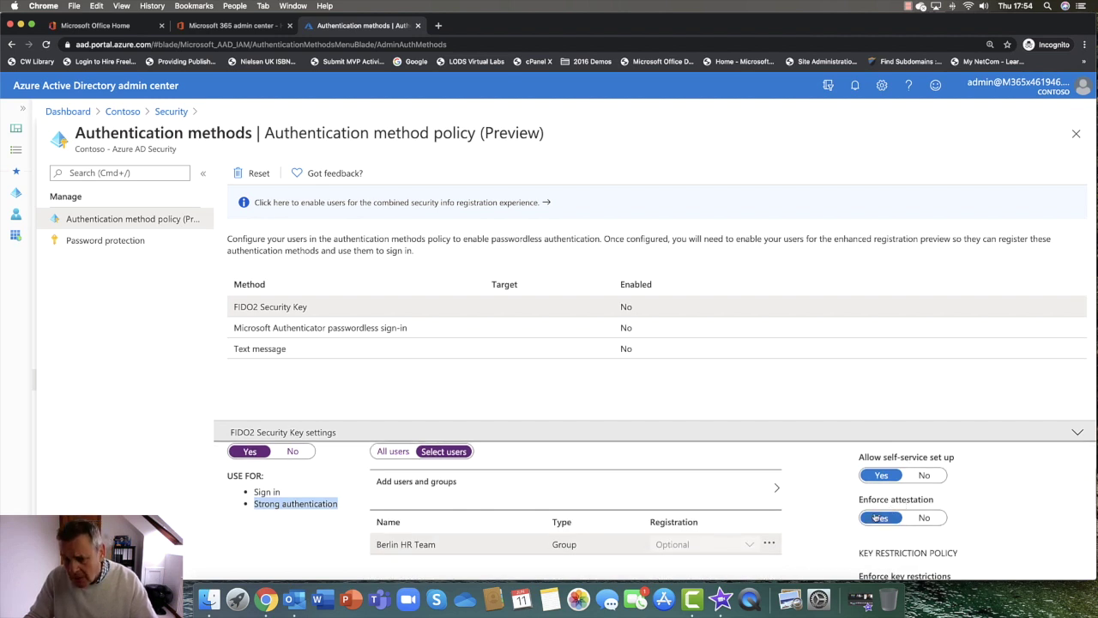
# Try enforcing FIDO2 key restrictions, examine the specific-key and AAGUID options, and set the enforcement back to No
pyautogui.scroll(-4, 875, 518)
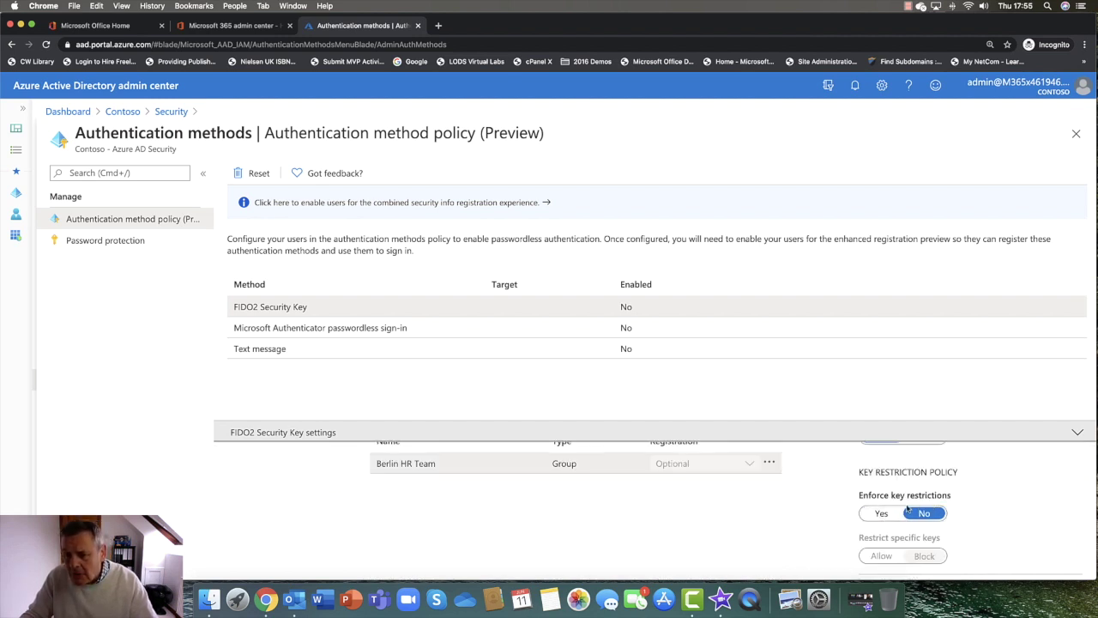
pyautogui.scroll(-1, 882, 517)
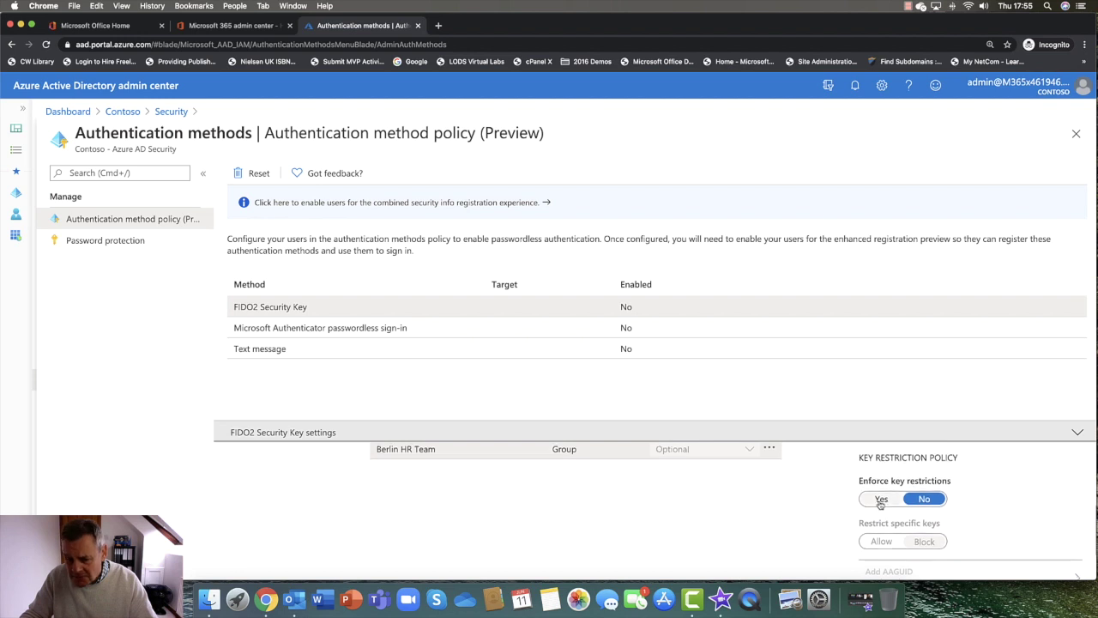
pyautogui.click(882, 501)
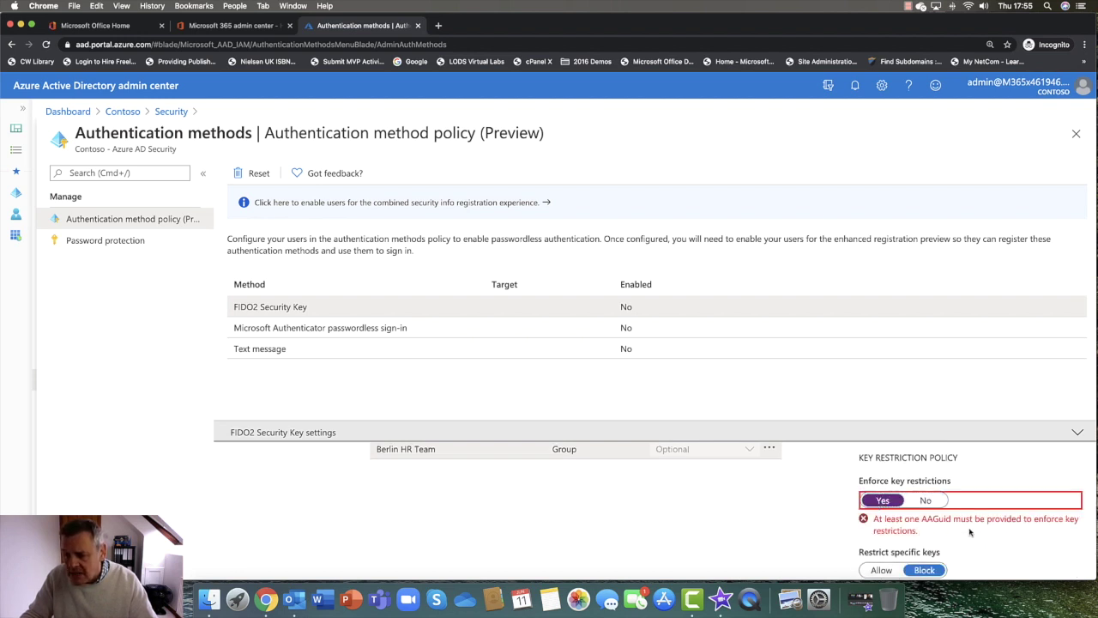
pyautogui.scroll(-3, 970, 532)
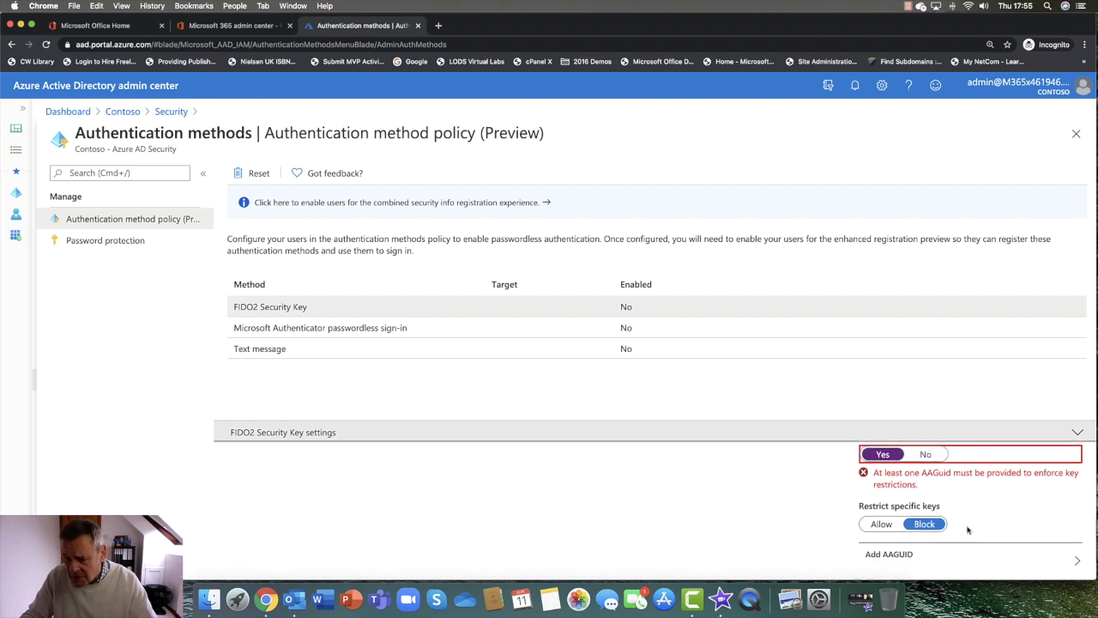
pyautogui.scroll(3, 968, 529)
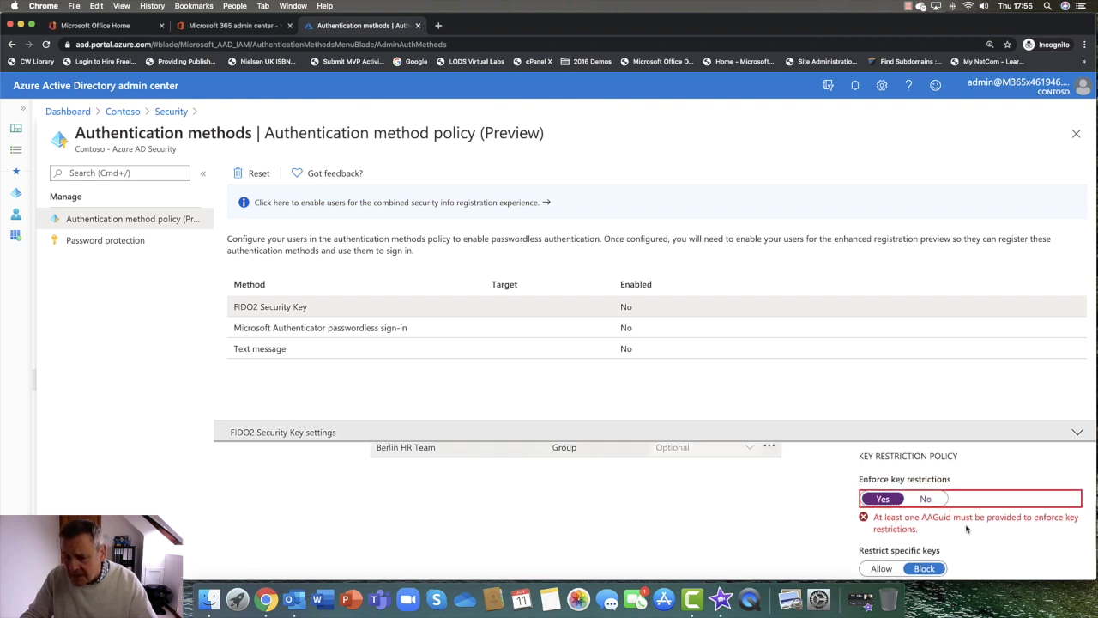
pyautogui.click(927, 498)
pyautogui.scroll(-2, 940, 513)
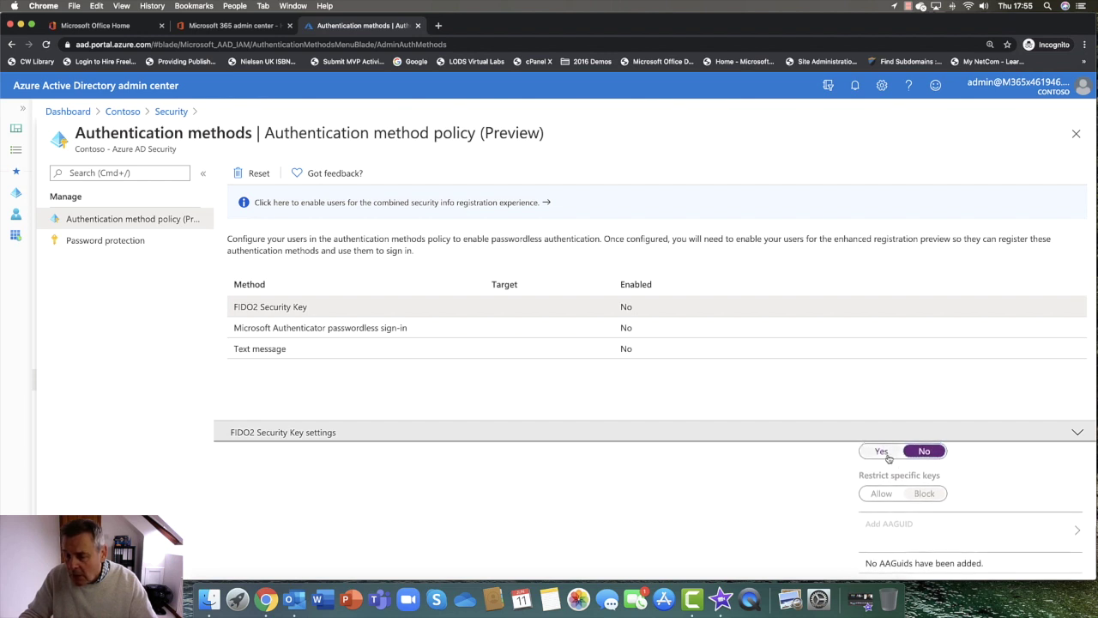
# Try enforcing the FIDO2 key restrictions, switch specific keys between Allow and Block, and turn the enforcement off again
pyautogui.click(881, 451)
pyautogui.scroll(-2, 850, 484)
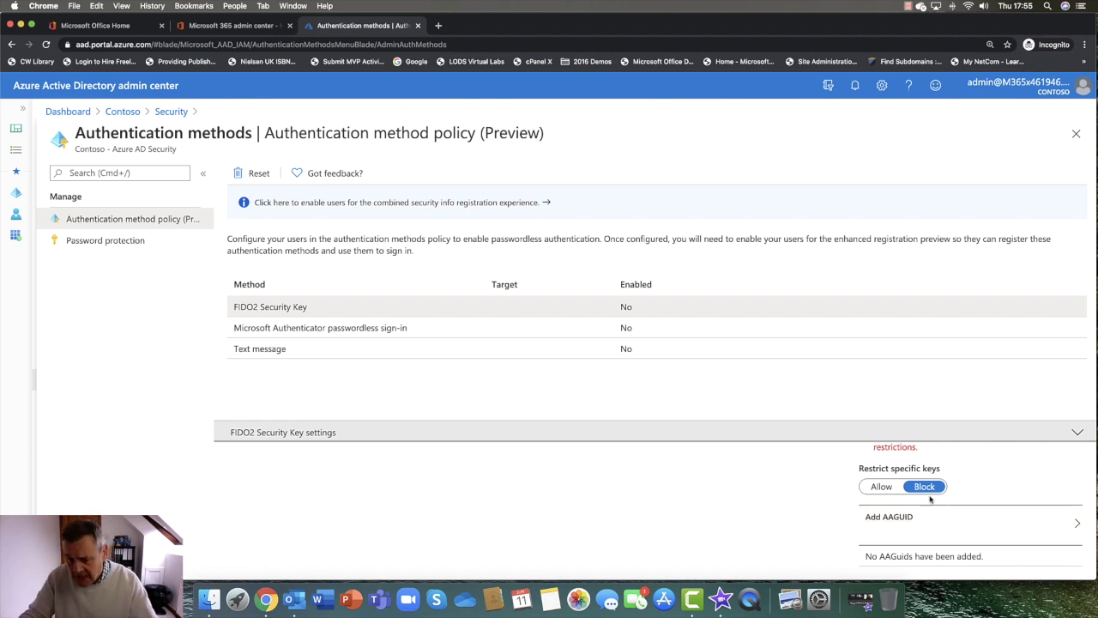
pyautogui.click(893, 490)
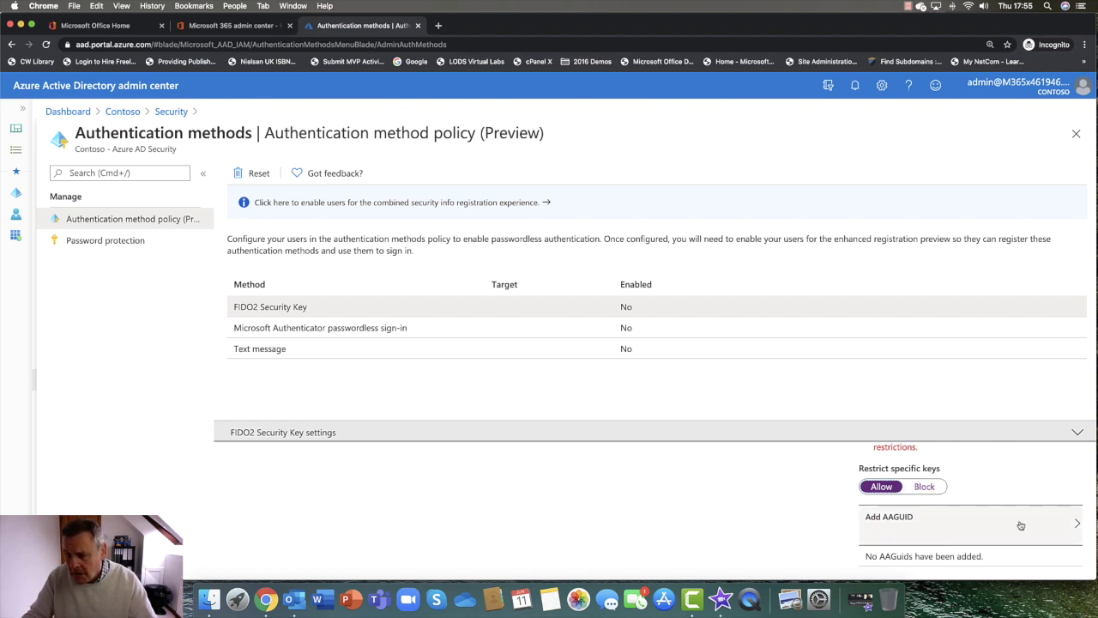
pyautogui.click(924, 487)
pyautogui.scroll(2, 918, 489)
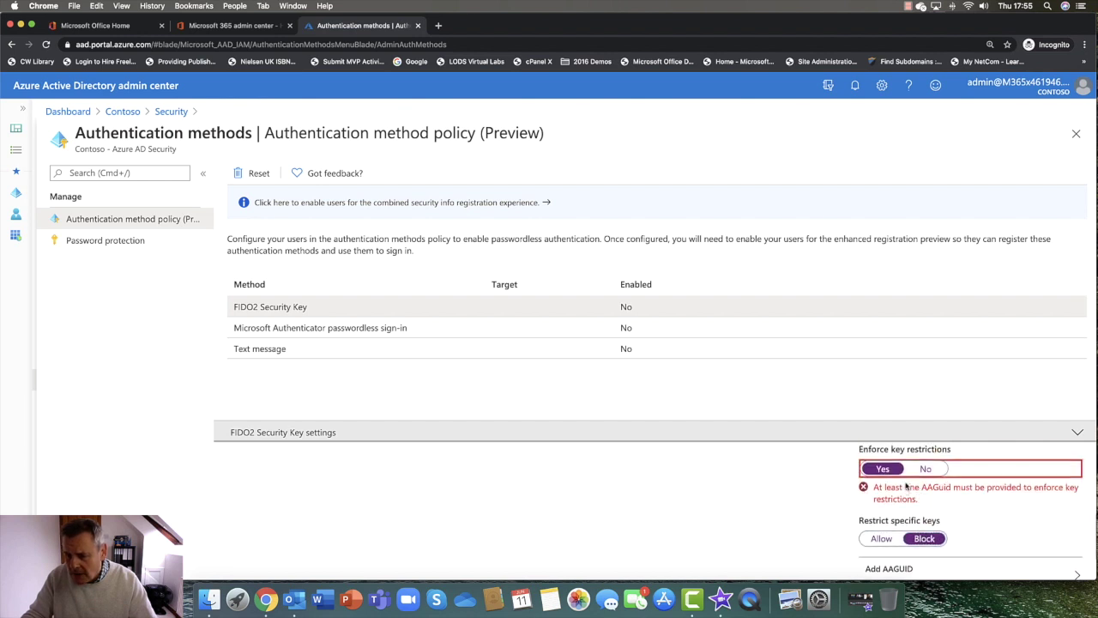
pyautogui.click(925, 469)
# Check through the FIDO2 Security Key settings and save them
pyautogui.scroll(3, 735, 476)
pyautogui.scroll(2, 736, 476)
pyautogui.scroll(-5, 731, 463)
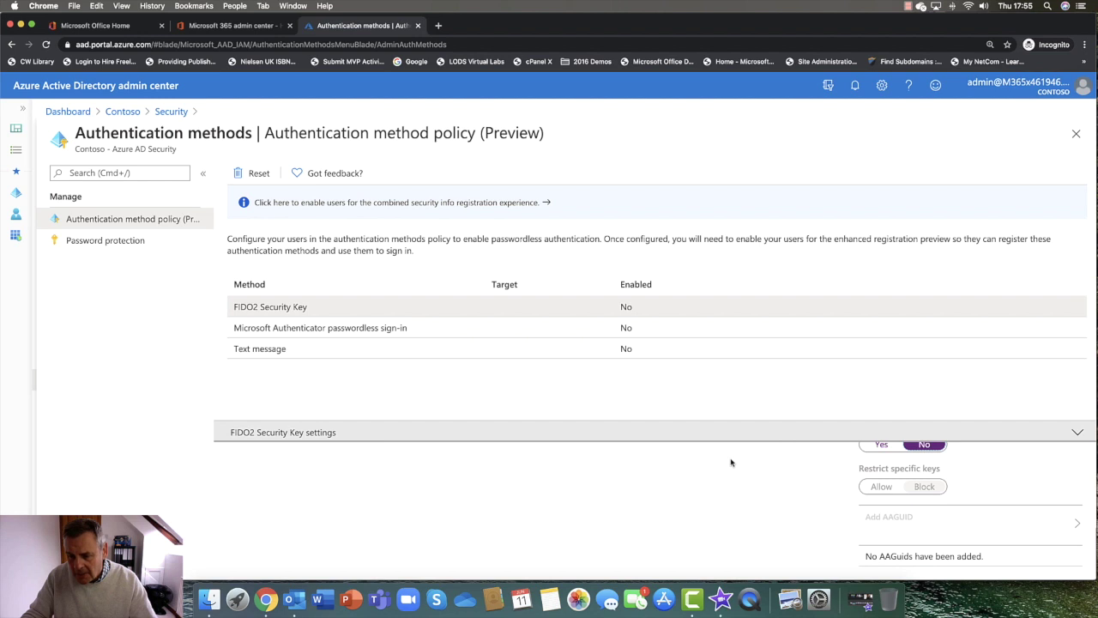
pyautogui.scroll(5, 731, 463)
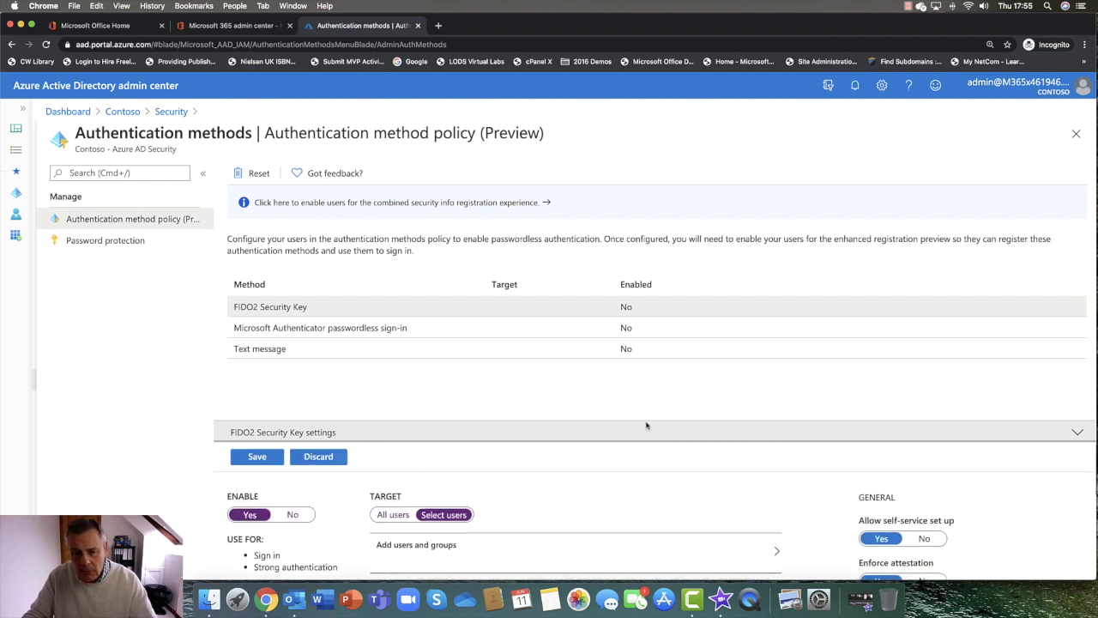
pyautogui.click(258, 460)
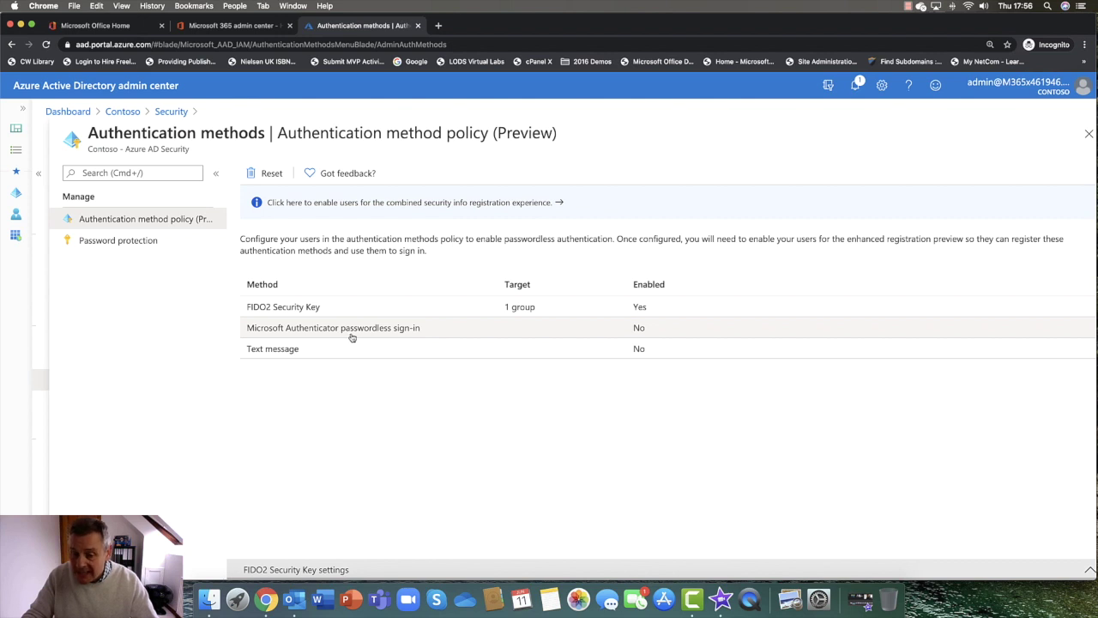
# Review the Microsoft Authenticator passwordless sign-in settings, and reopen the authentication method policy by way of the Security page
pyautogui.click(351, 336)
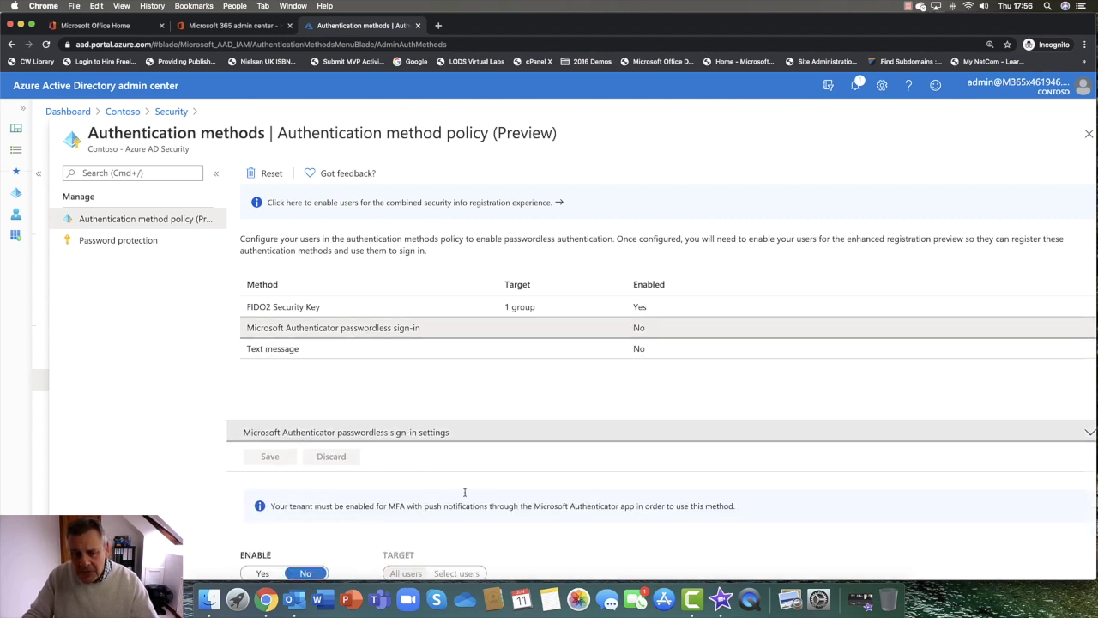
pyautogui.scroll(-3, 390, 484)
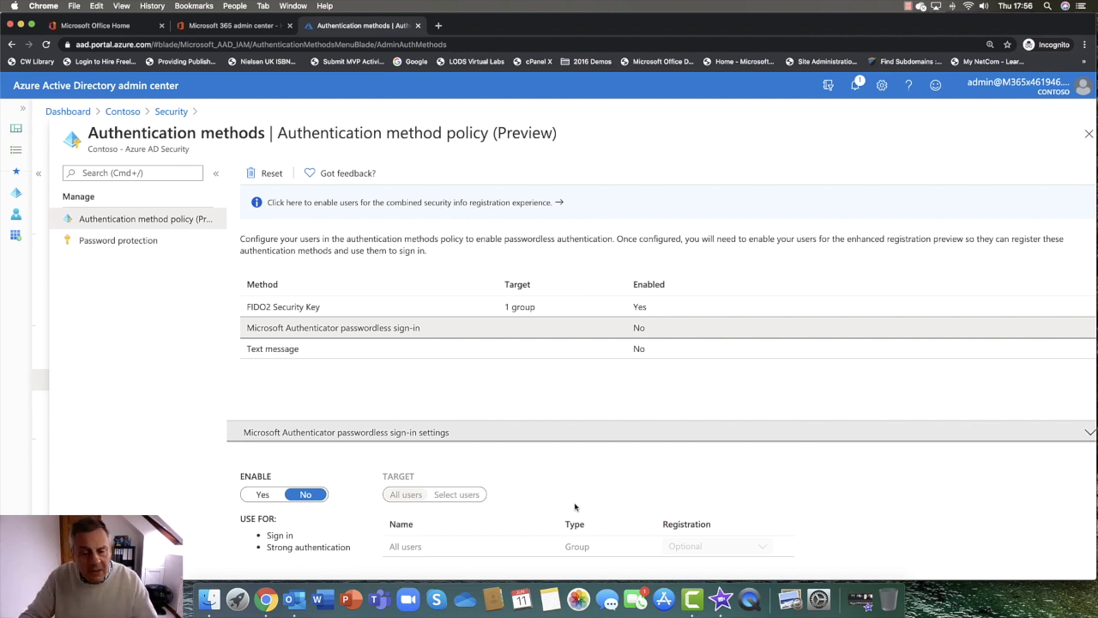
pyautogui.scroll(-1, 617, 473)
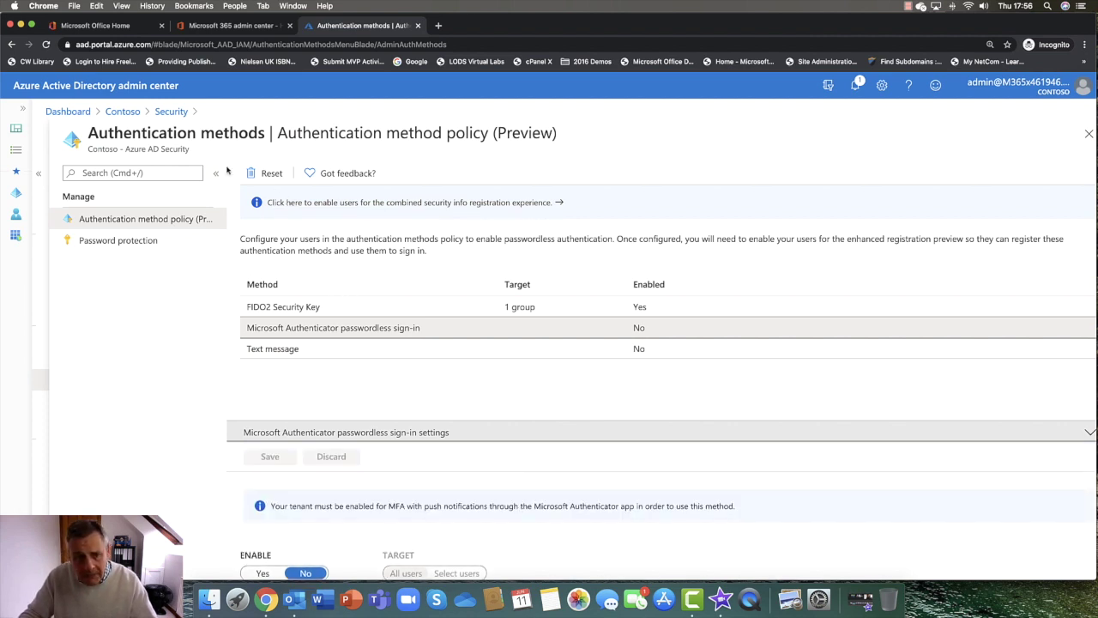
pyautogui.click(143, 221)
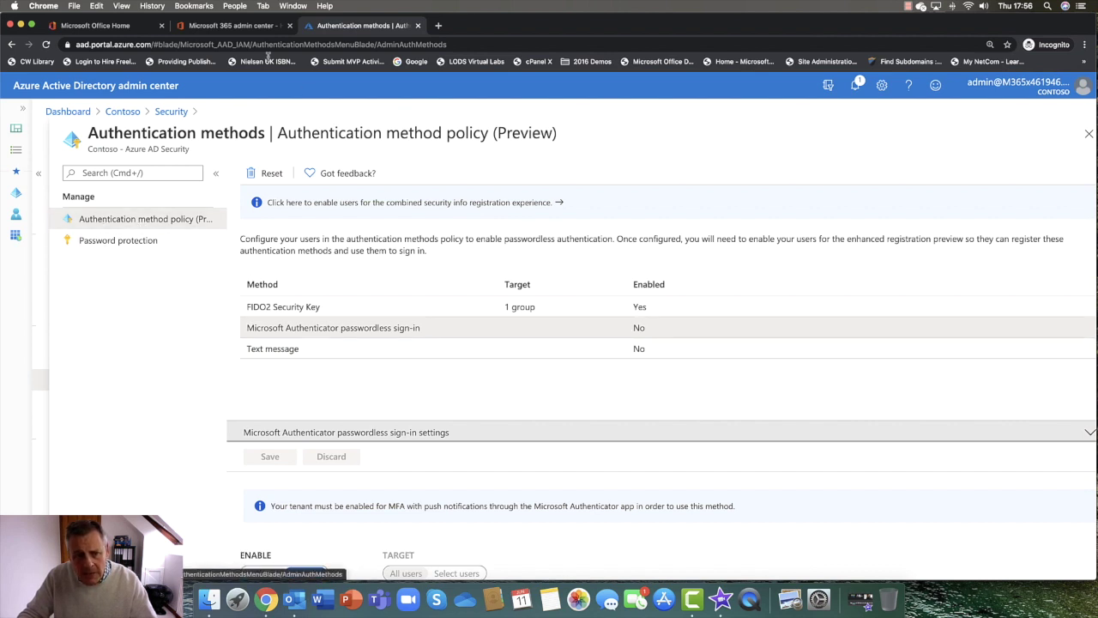
pyautogui.click(170, 112)
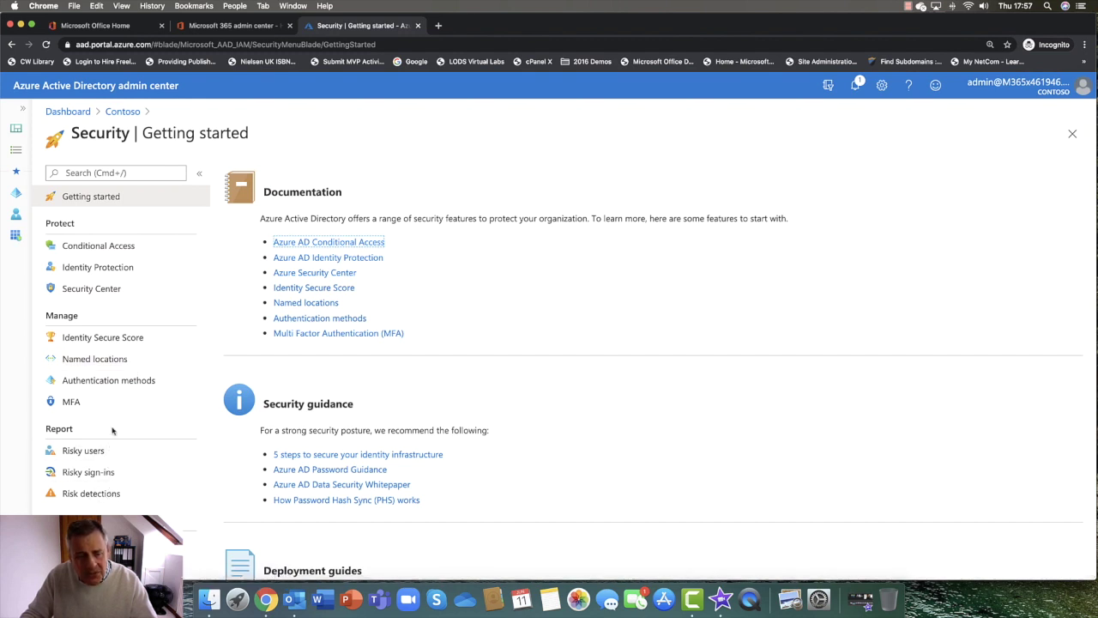
pyautogui.click(93, 383)
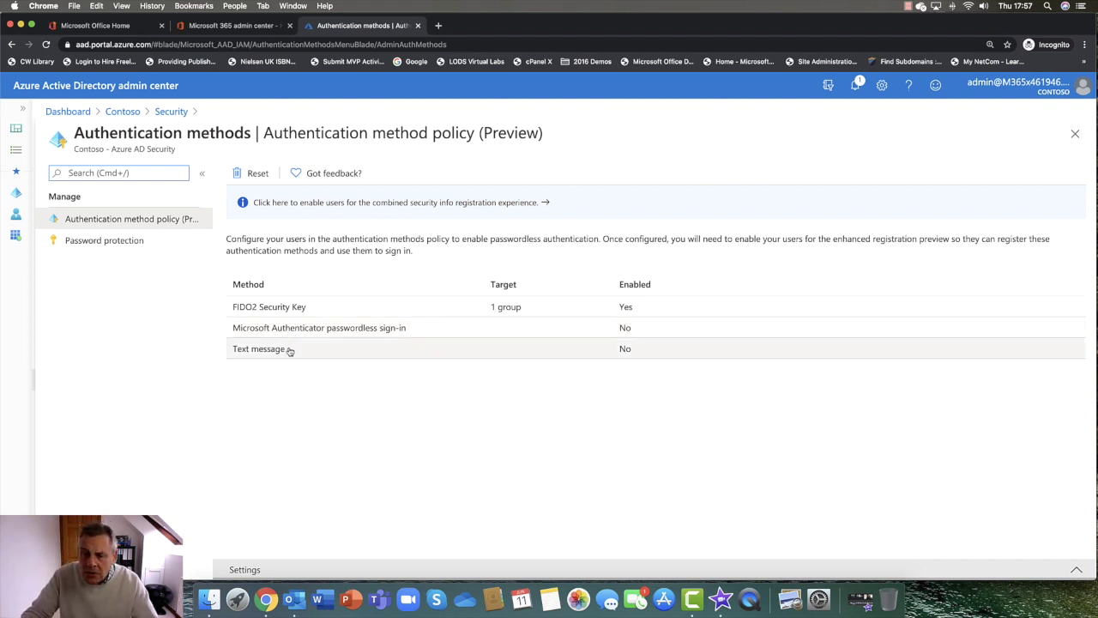
# Try enabling the Text message method with its target set to Select users
pyautogui.click(284, 350)
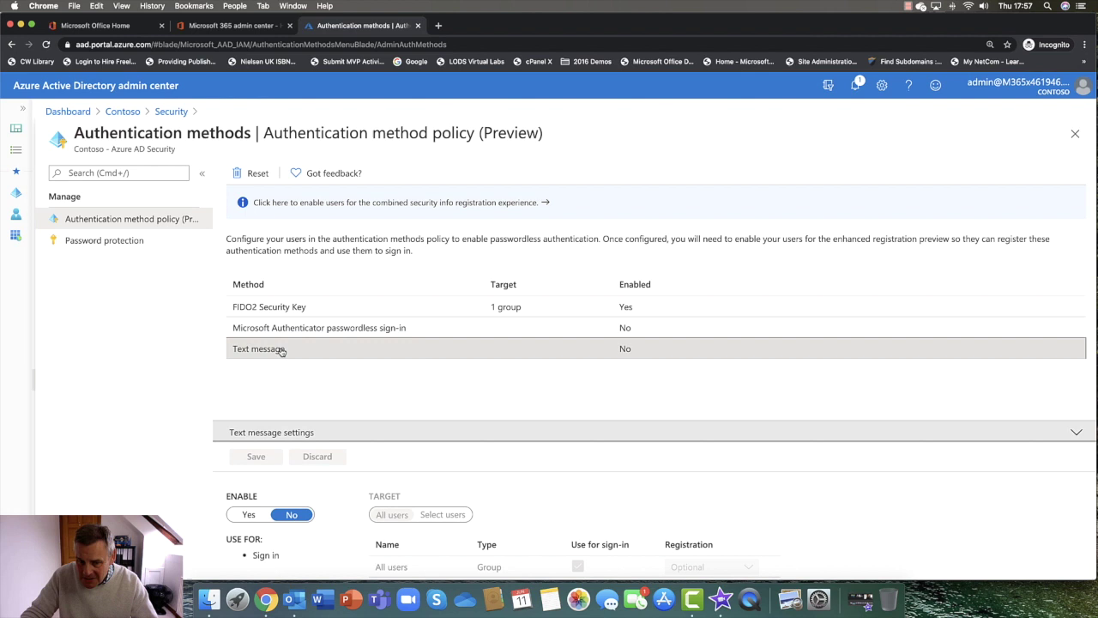
pyautogui.scroll(-1, 393, 523)
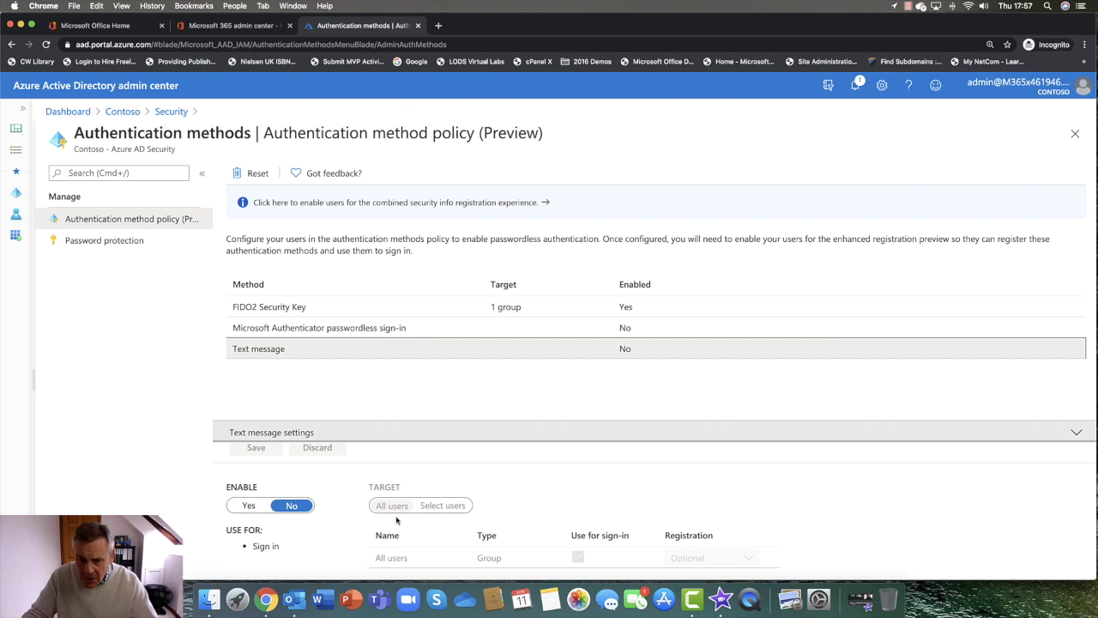
pyautogui.click(248, 507)
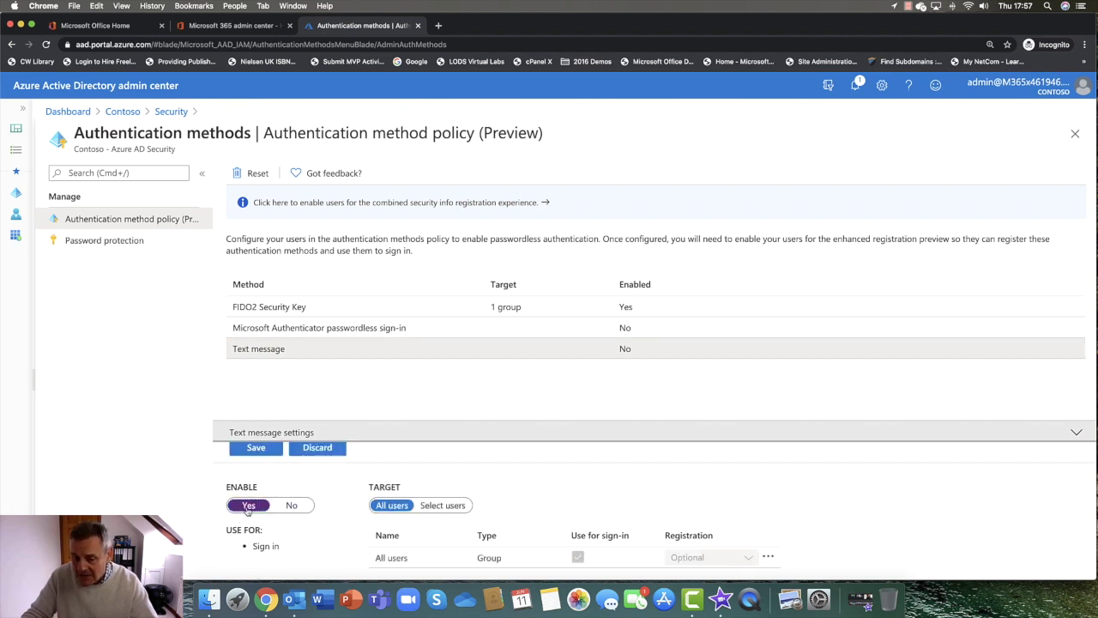
pyautogui.scroll(-1, 450, 518)
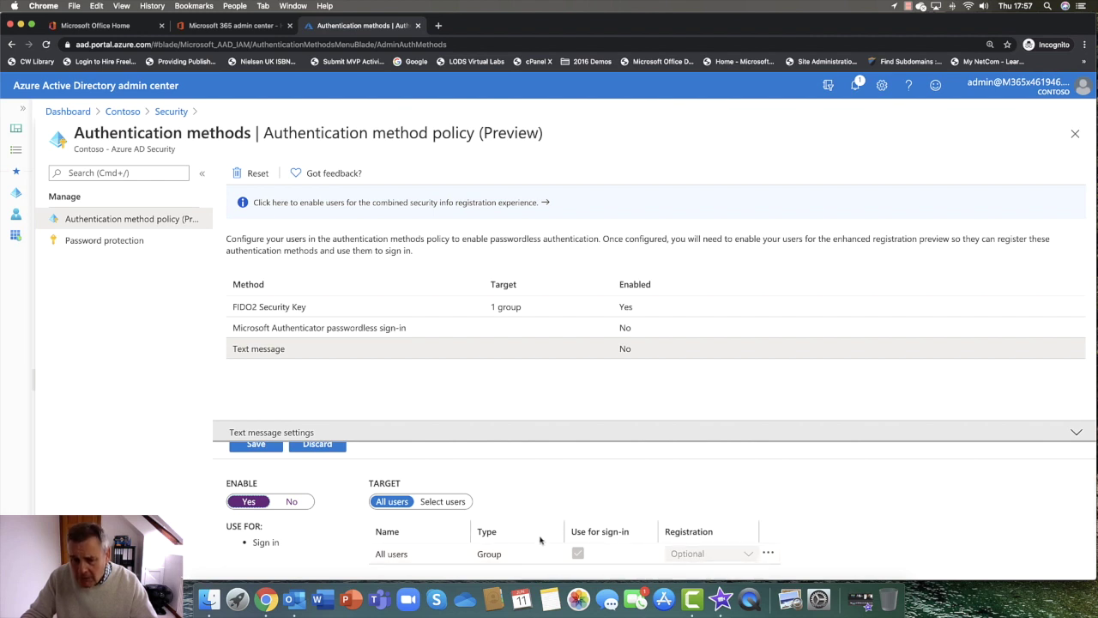
pyautogui.click(463, 506)
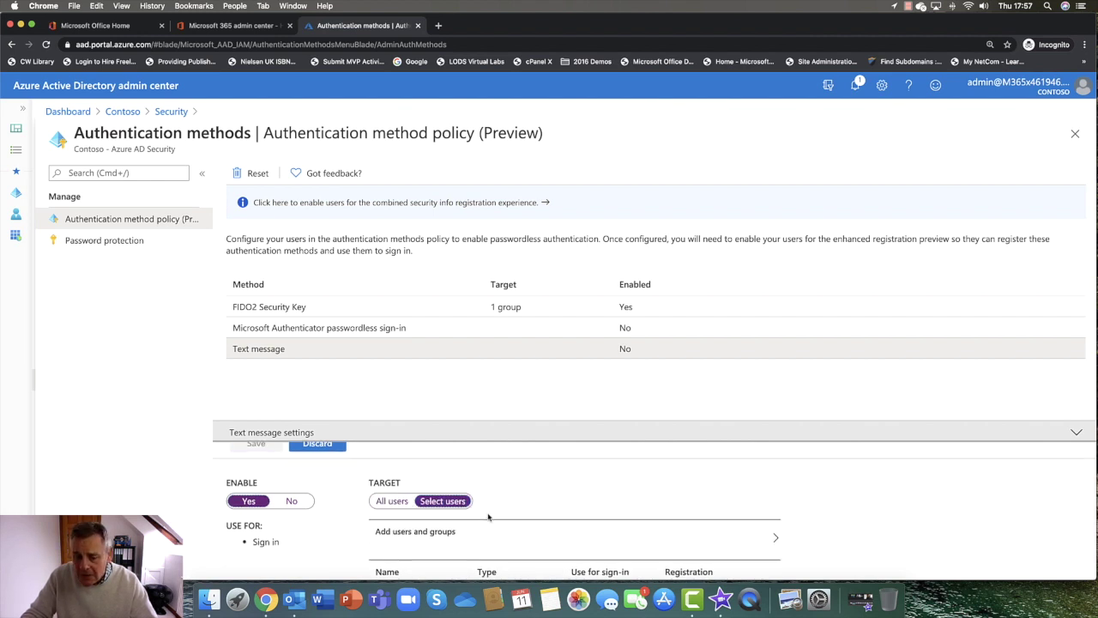
pyautogui.scroll(-2, 488, 516)
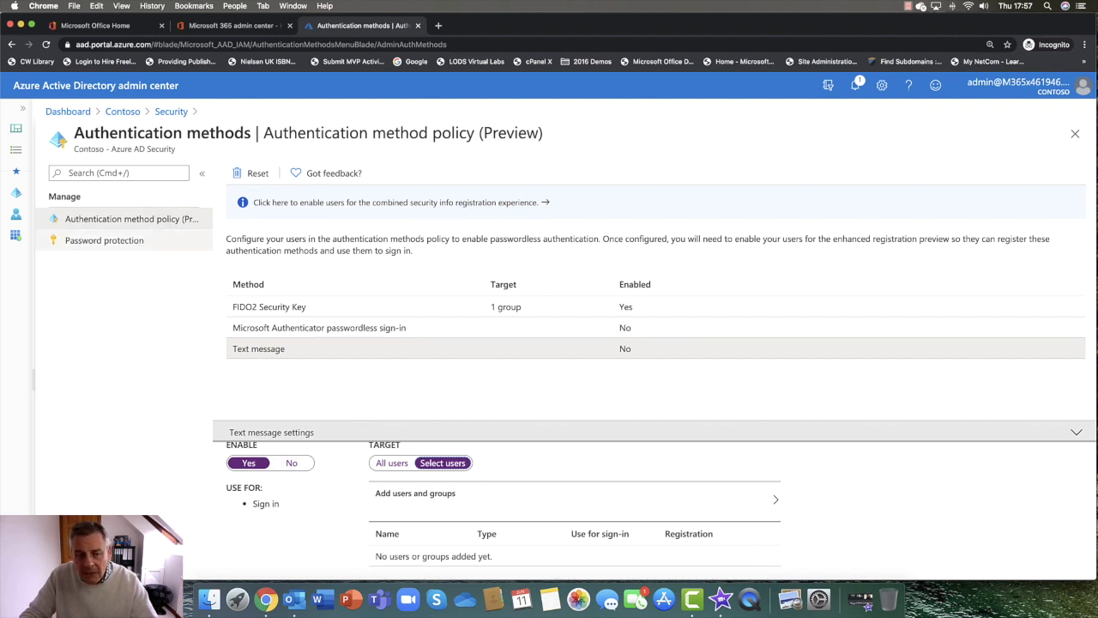
# Open Password protection, discarding the unsaved Text message edits, and try a lockout threshold of 5 while examining the smart lockout settings
pyautogui.click(118, 241)
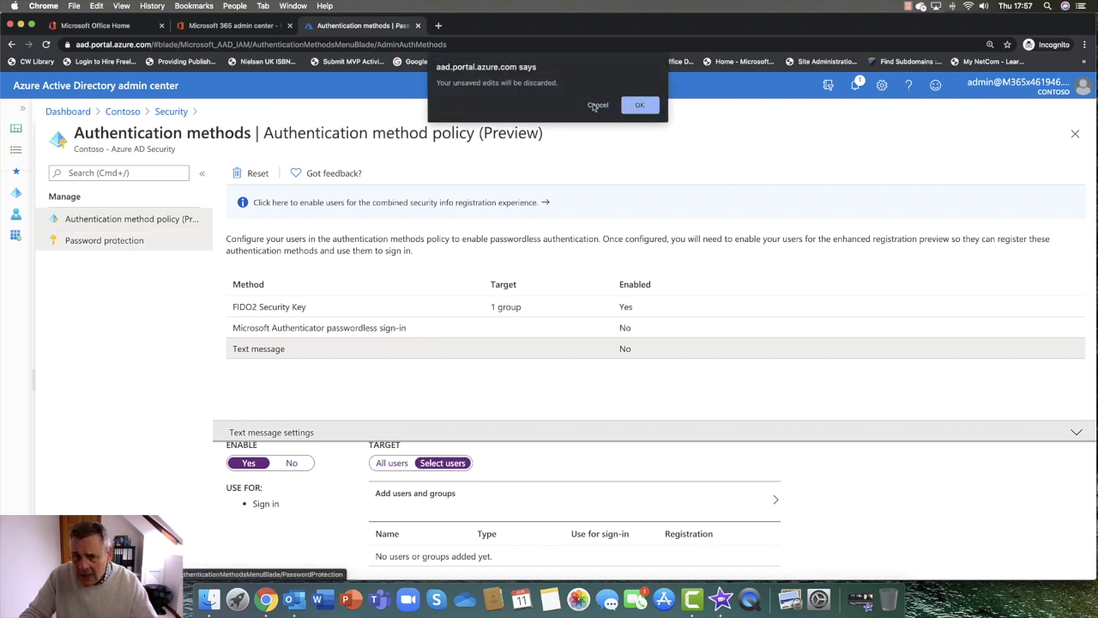
pyautogui.click(637, 105)
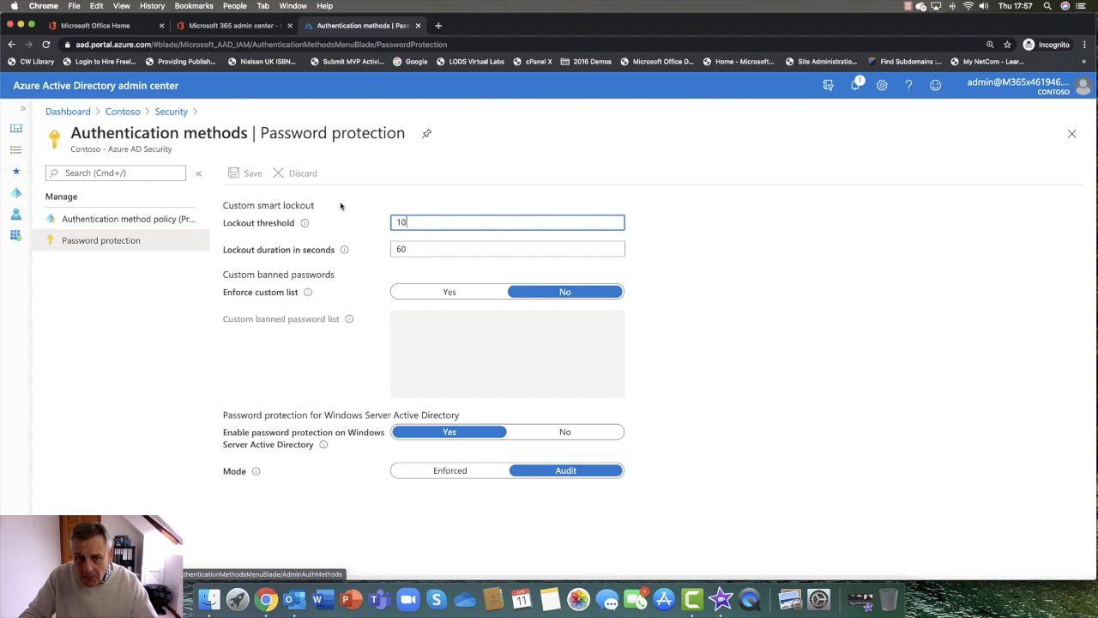
pyautogui.moveTo(223, 205); pyautogui.dragTo(319, 209)
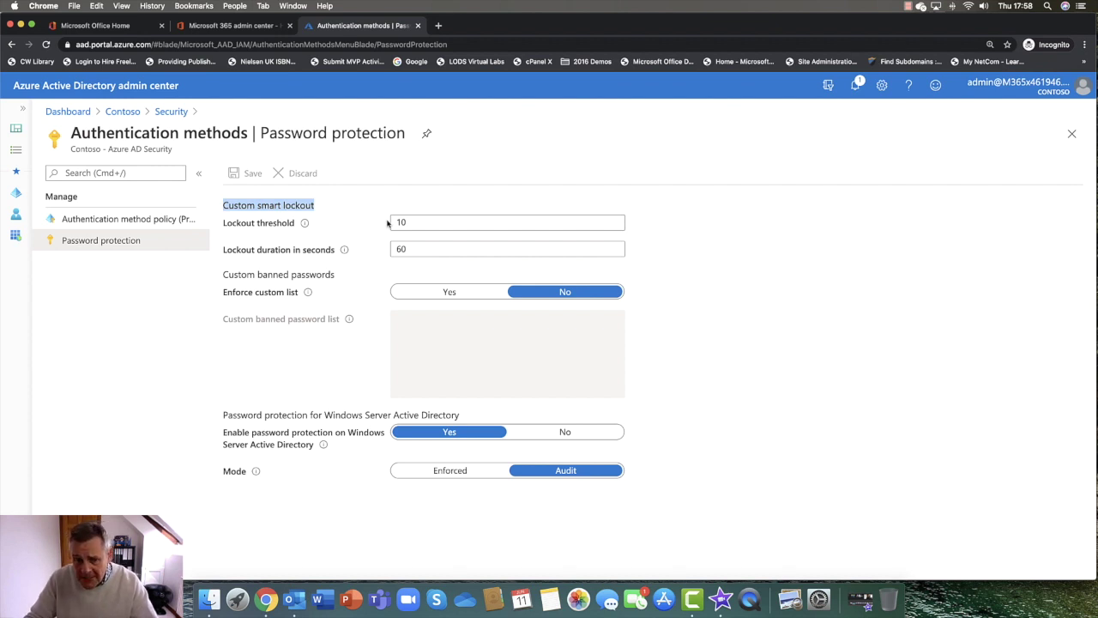
pyautogui.moveTo(419, 223); pyautogui.dragTo(327, 226)
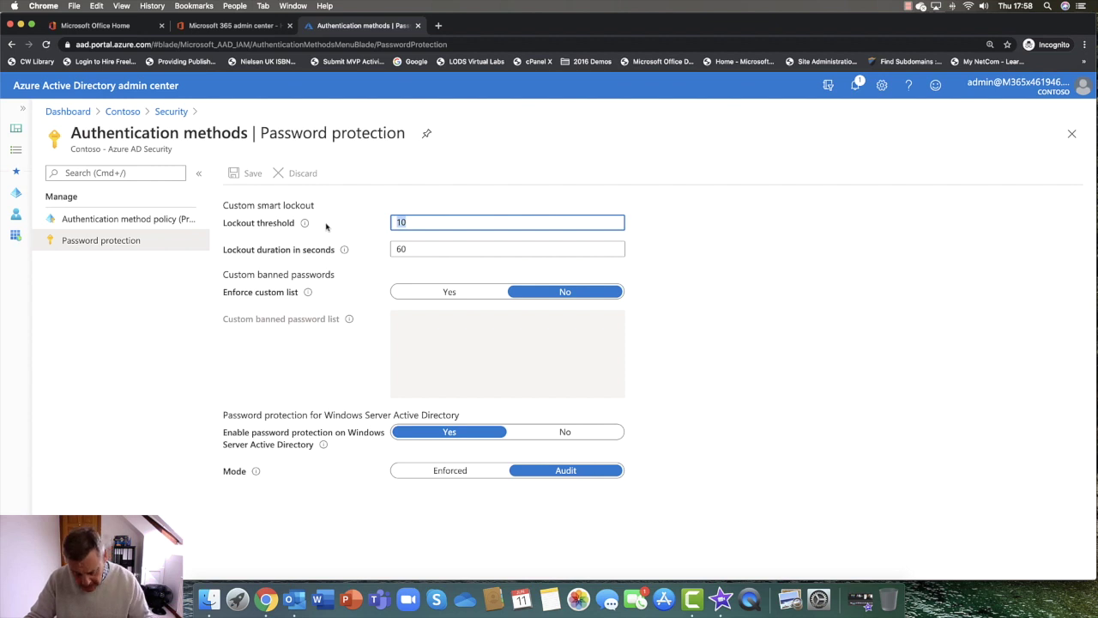
pyautogui.write('5')
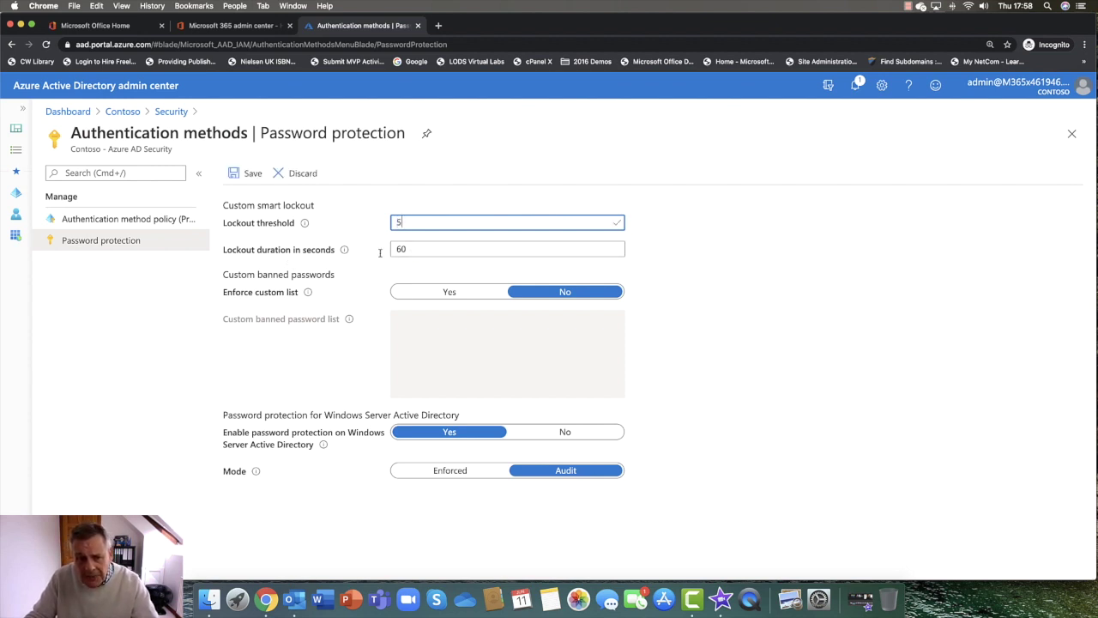
pyautogui.moveTo(418, 250); pyautogui.dragTo(369, 255)
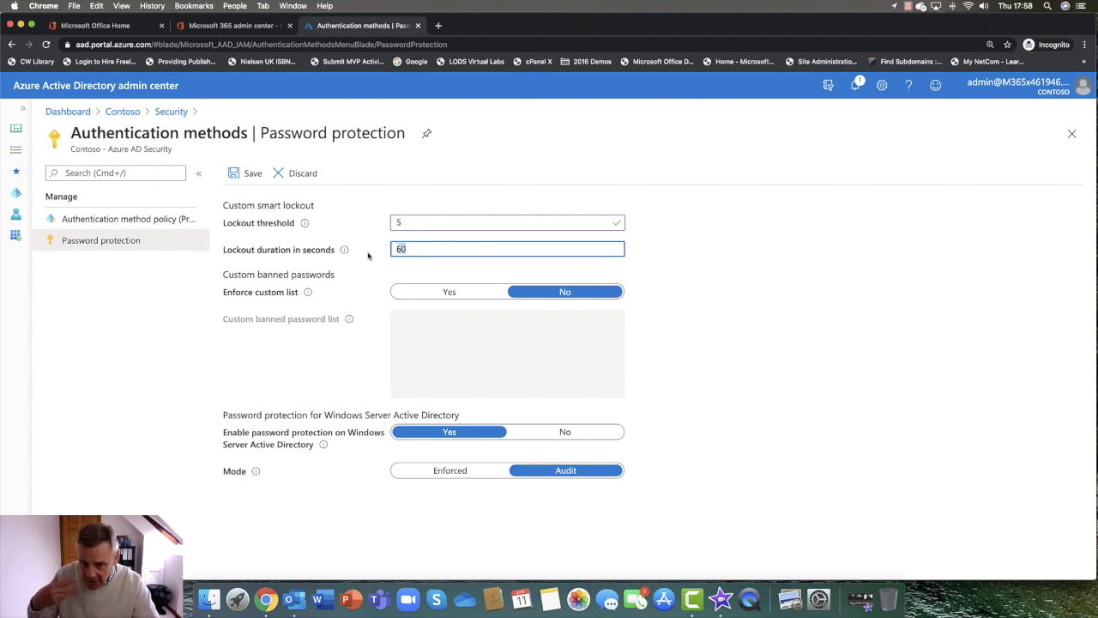
pyautogui.moveTo(419, 251); pyautogui.dragTo(370, 250)
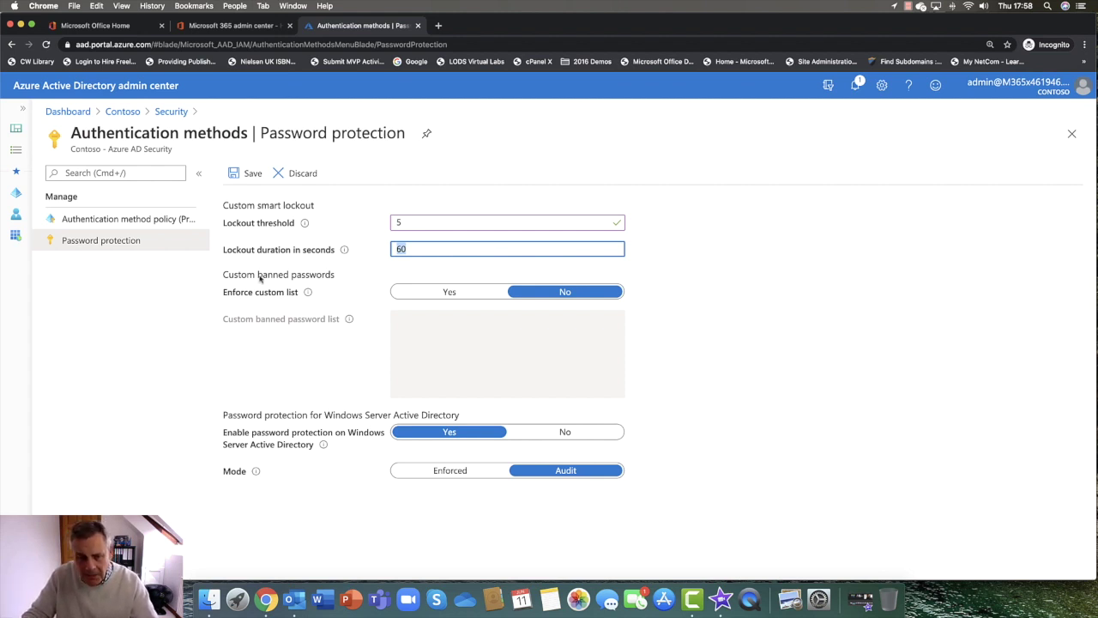
# Try enforcing the custom banned password list, examine its entry field, and set the enforcement back to No
pyautogui.moveTo(222, 274); pyautogui.dragTo(371, 277)
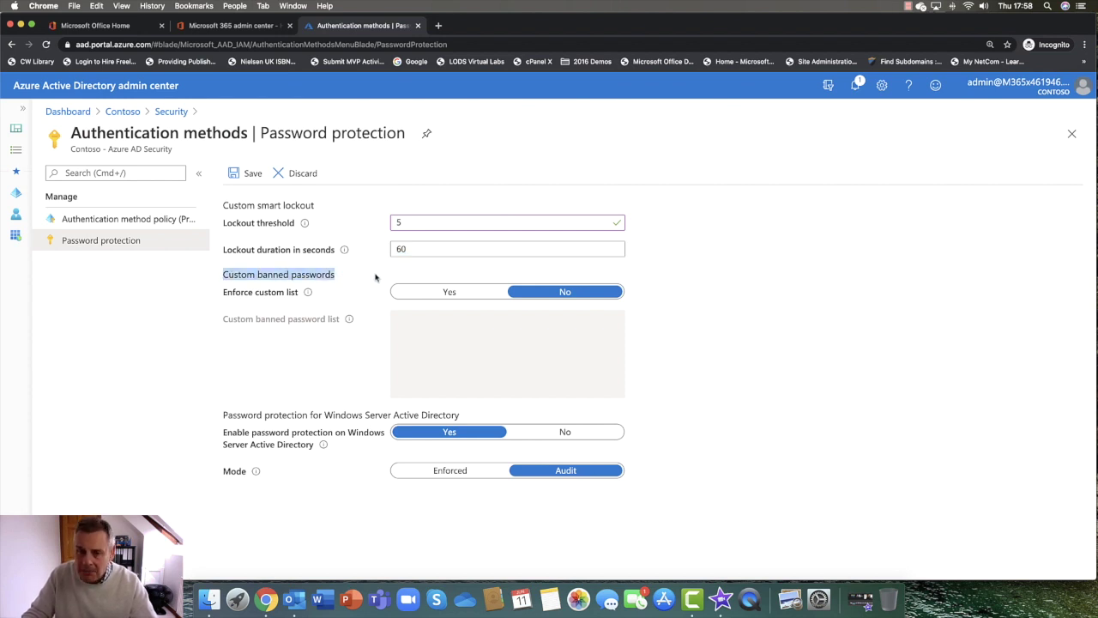
pyautogui.click(447, 293)
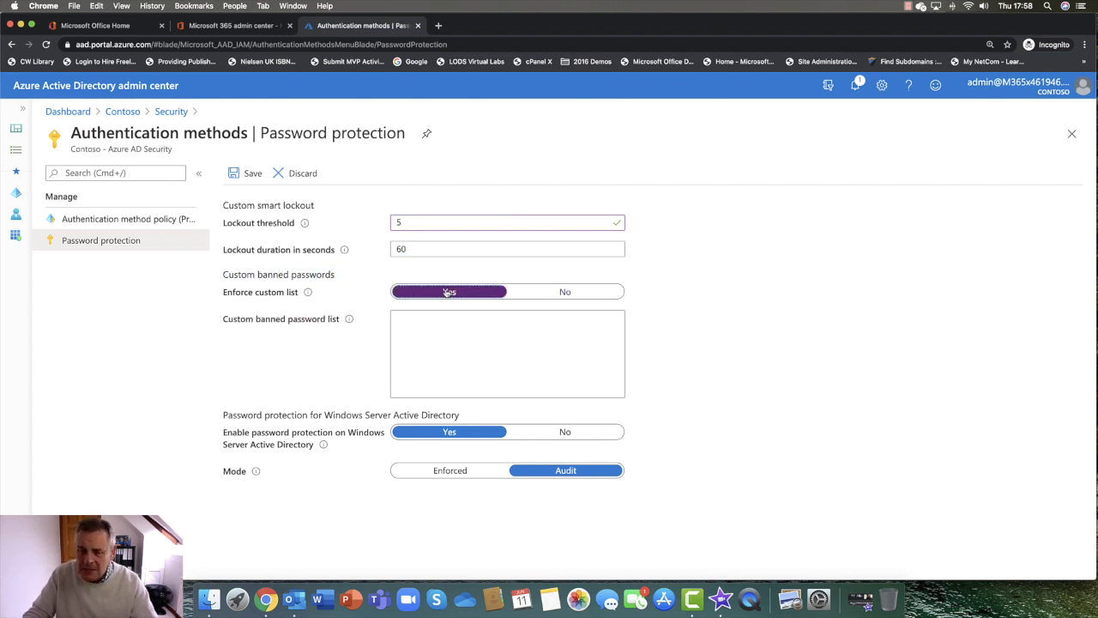
pyautogui.click(434, 321)
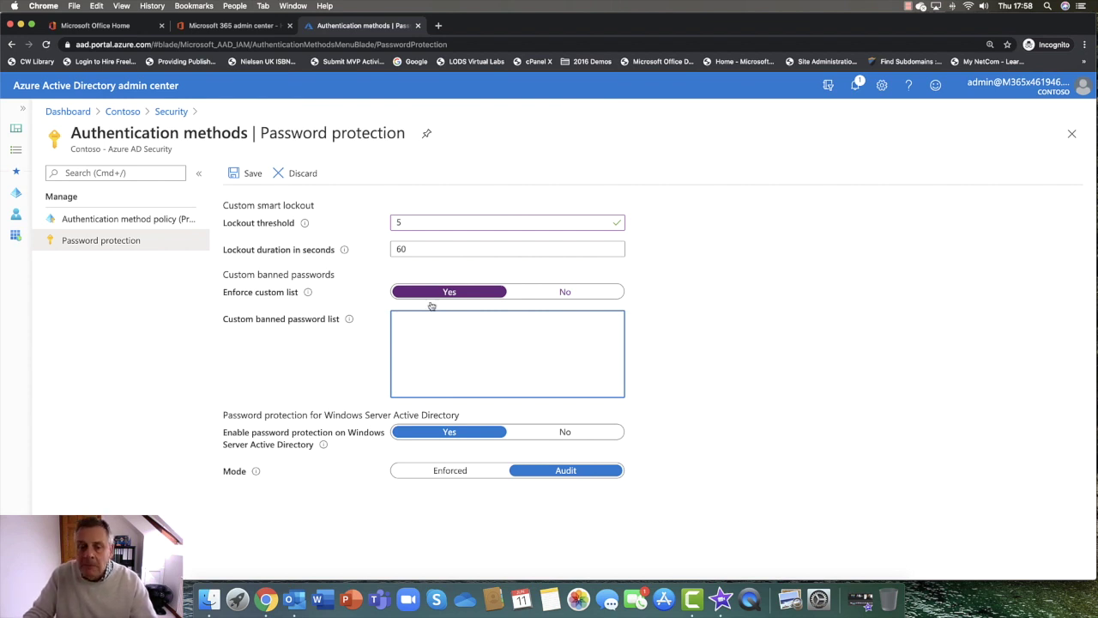
pyautogui.click(534, 295)
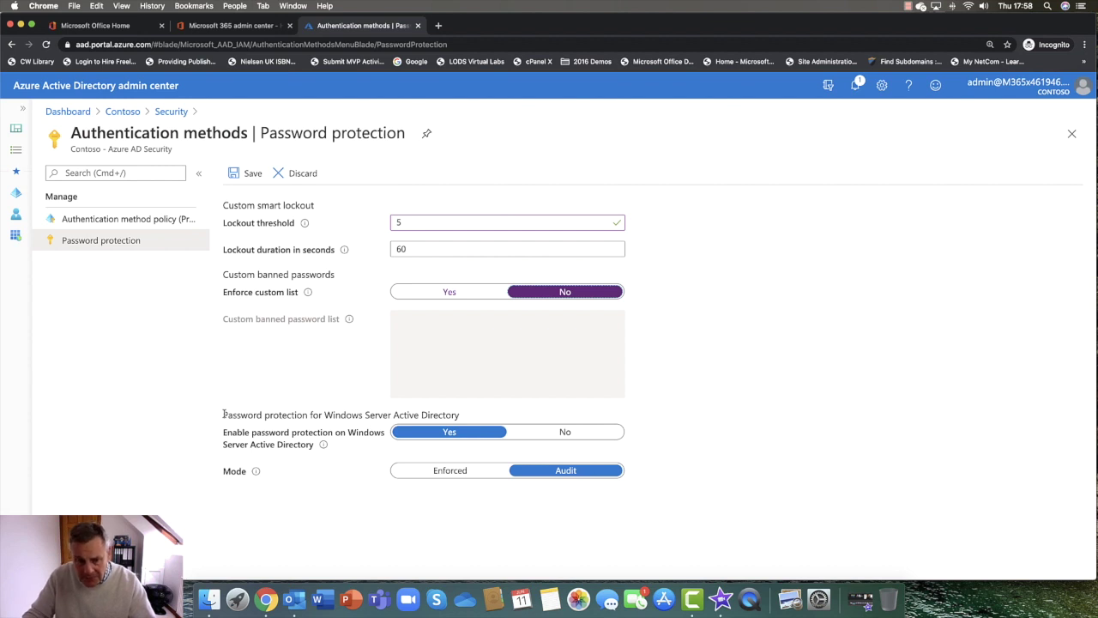
# Examine password protection for Windows Server Active Directory, and return to the authentication method policy, discarding the unsaved edits
pyautogui.moveTo(224, 414); pyautogui.dragTo(471, 418)
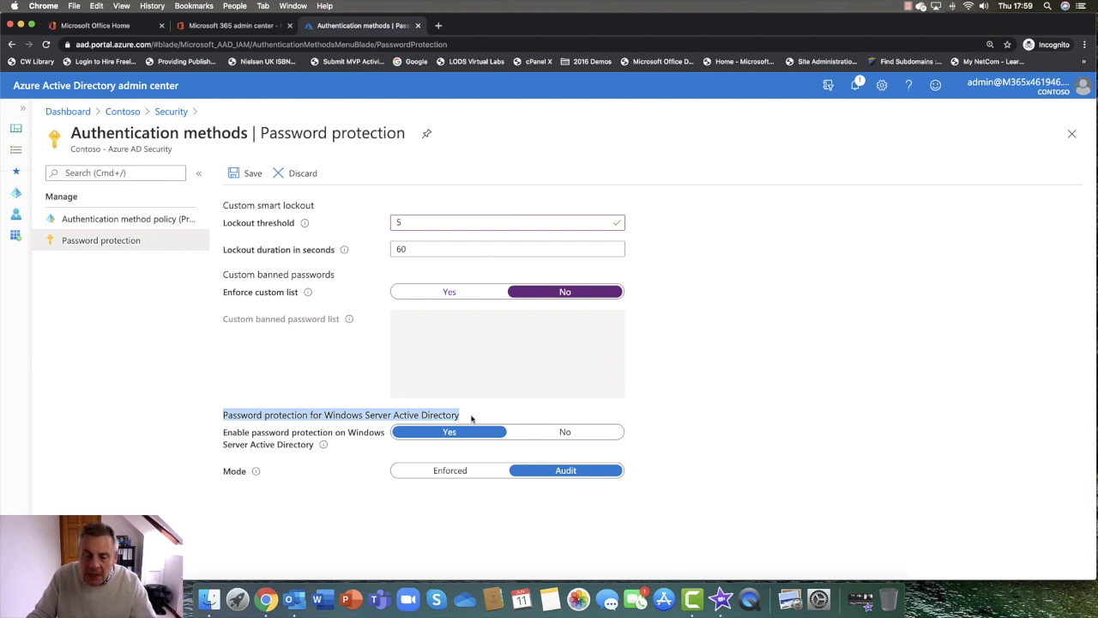
pyautogui.click(471, 418)
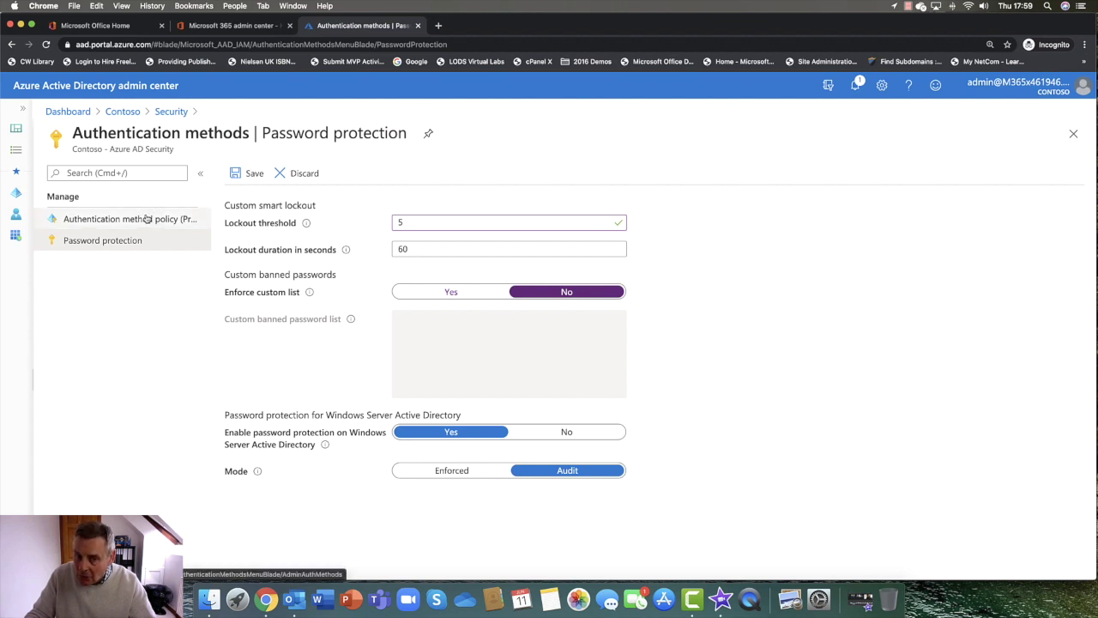
pyautogui.click(109, 219)
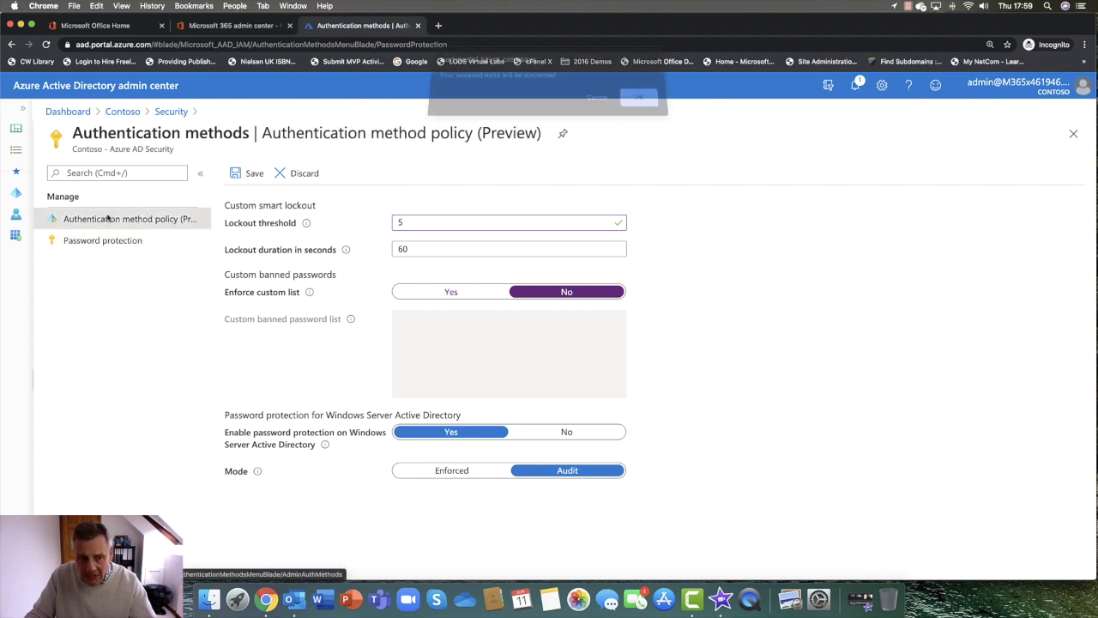
pyautogui.click(635, 104)
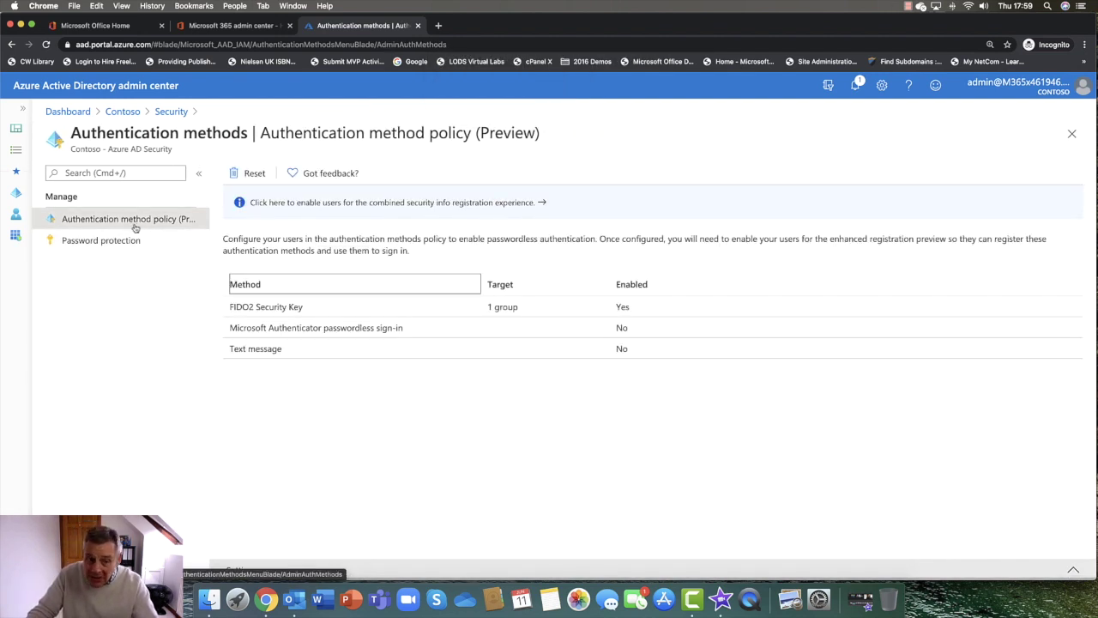
# Open the External Identities area of the Contoso Azure Active Directory
pyautogui.click(17, 192)
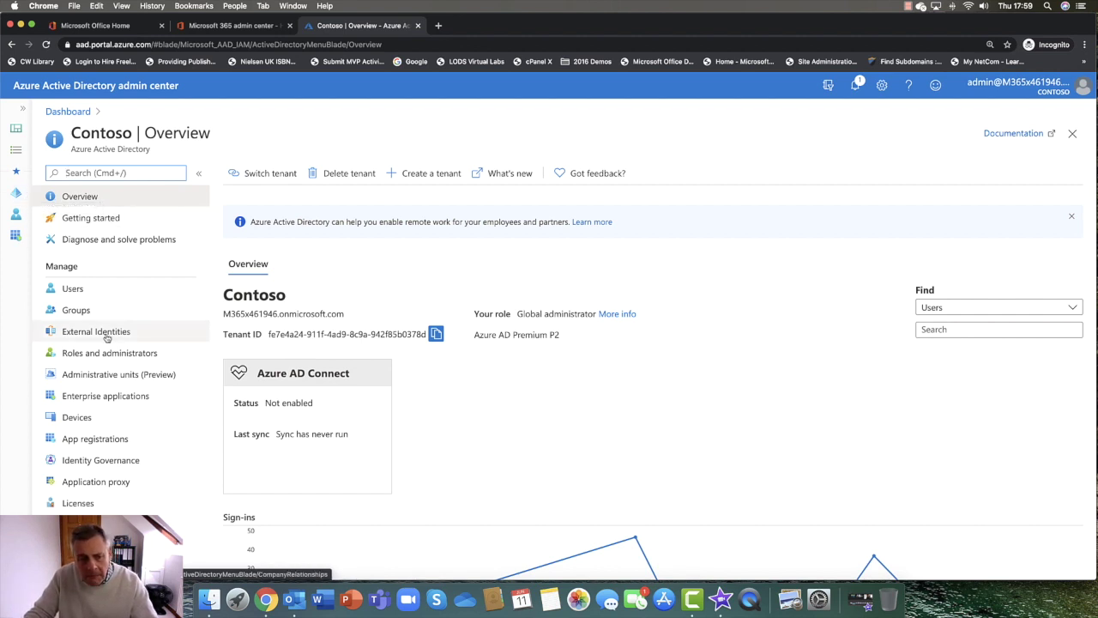
pyautogui.scroll(-1, 121, 338)
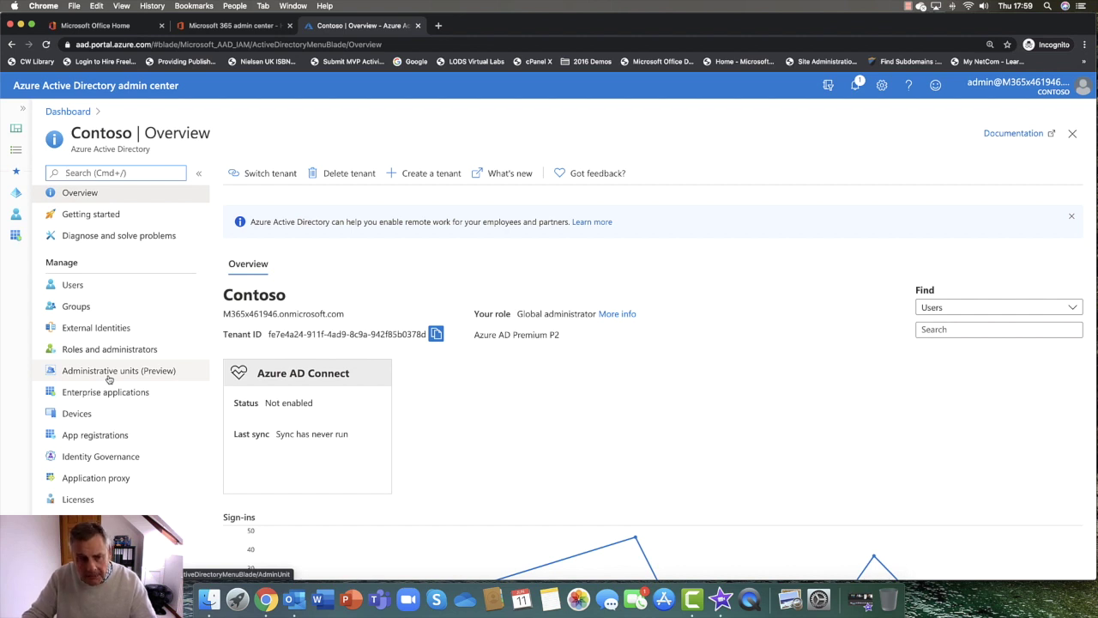
pyautogui.click(96, 328)
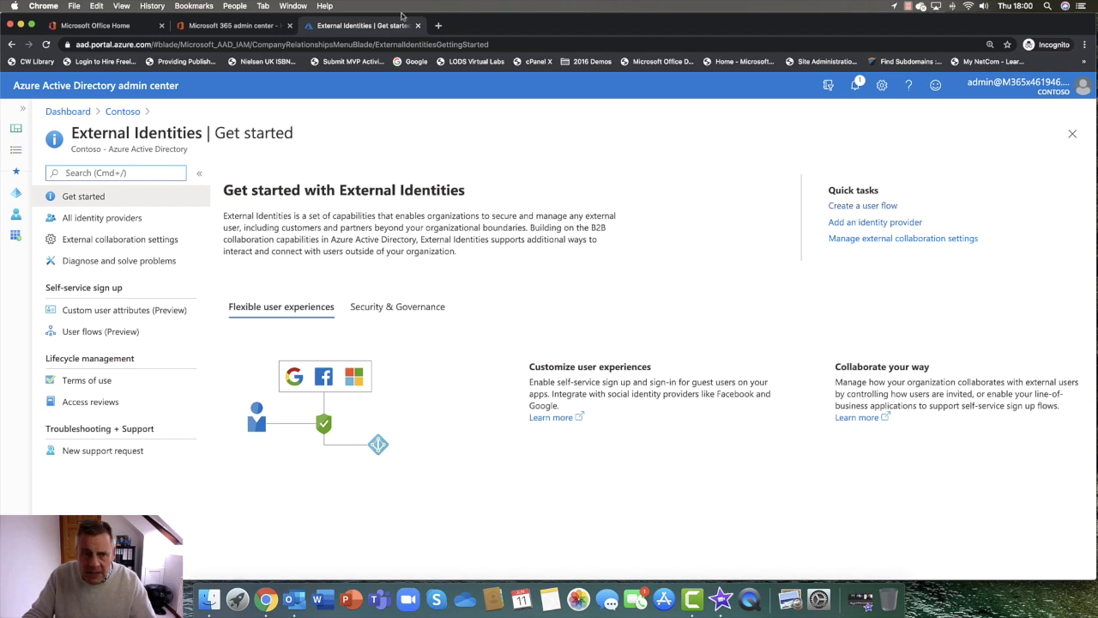
pyautogui.click(106, 32)
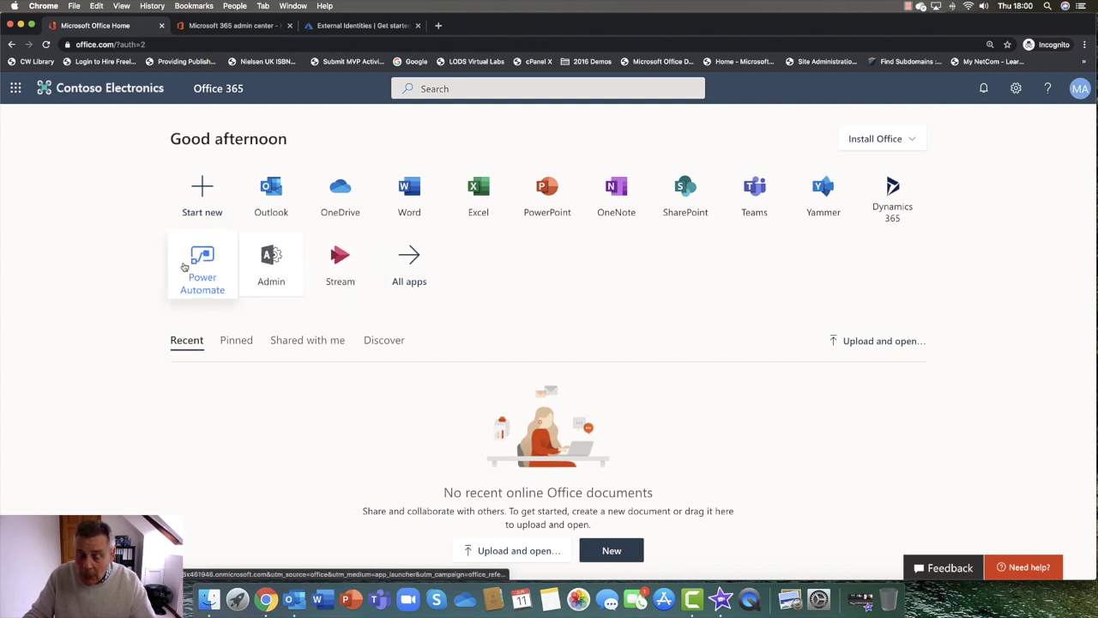
pyautogui.click(357, 26)
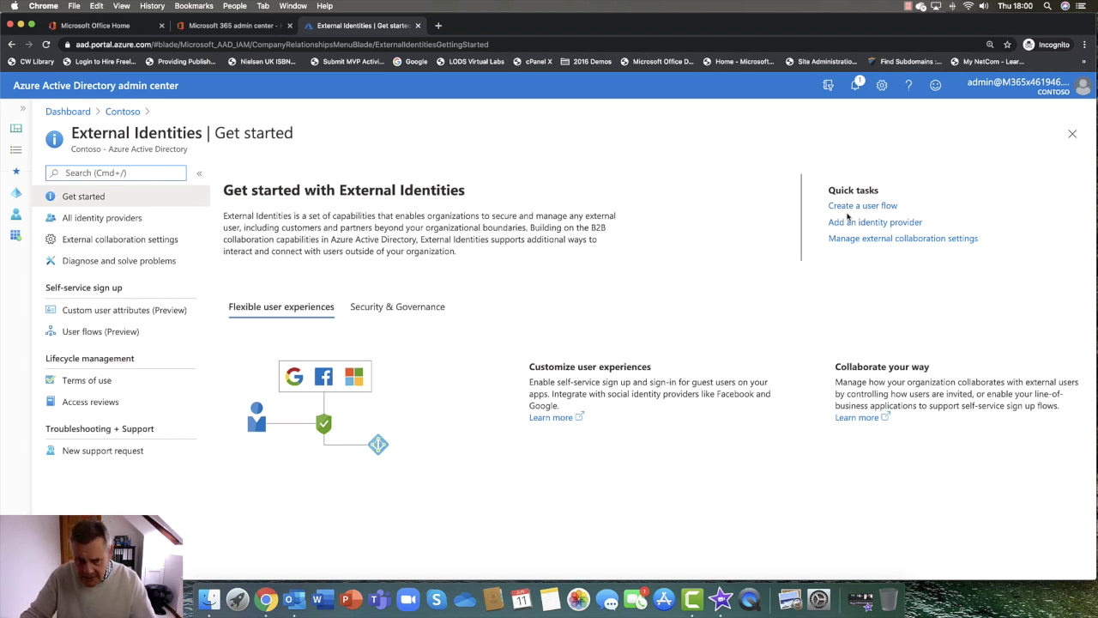
# Examine the client ID and client secret fields for adding Google as a social identity provider, leaving the form unsaved
pyautogui.click(110, 220)
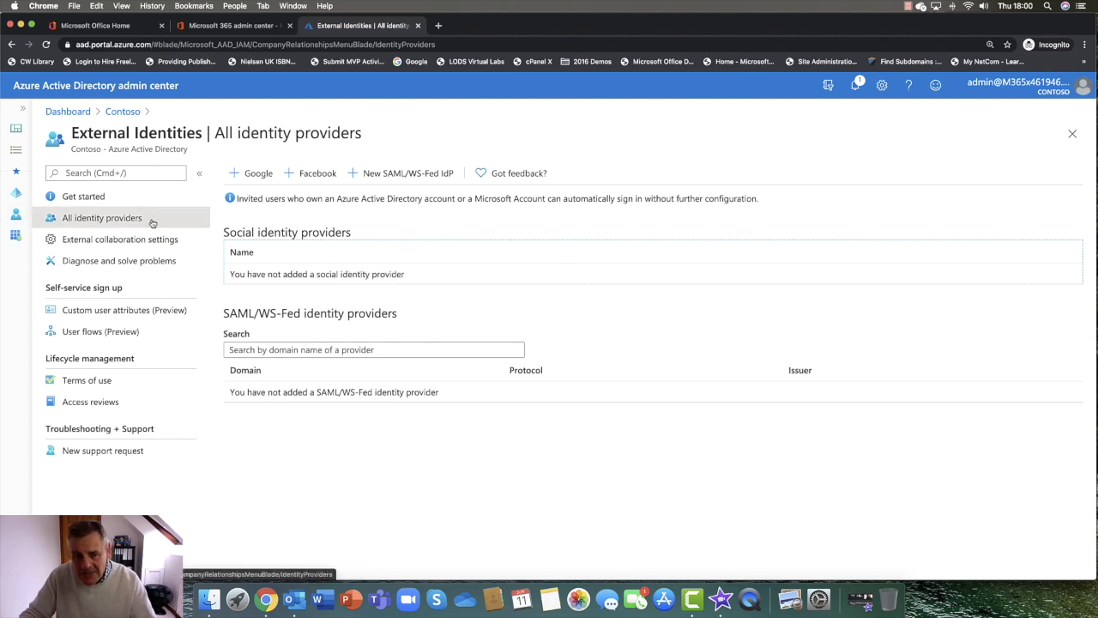
pyautogui.click(259, 173)
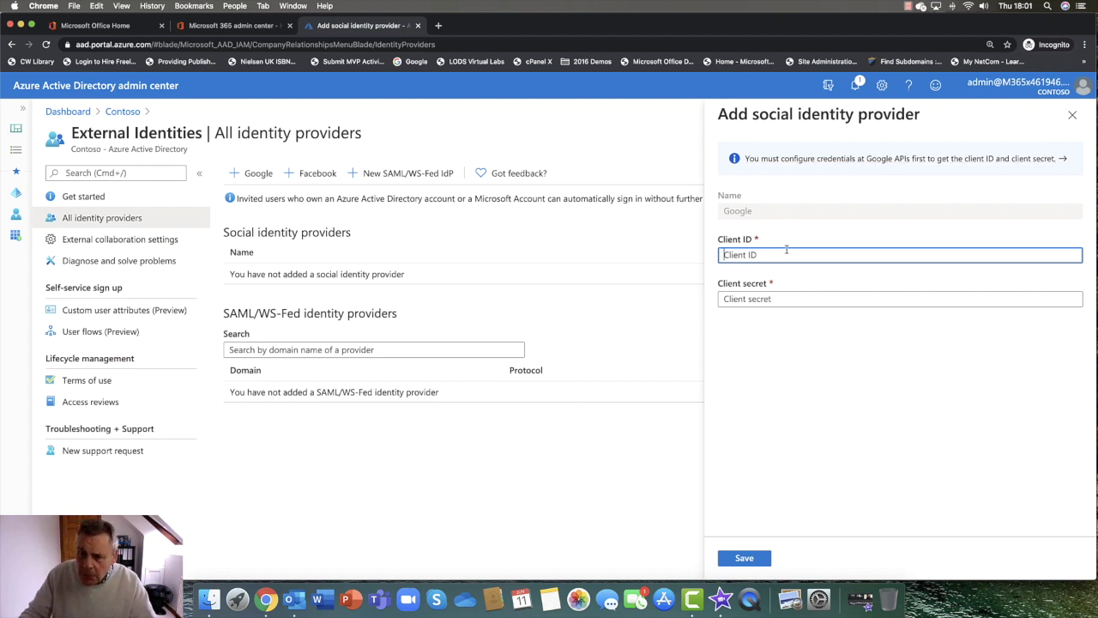
pyautogui.click(788, 300)
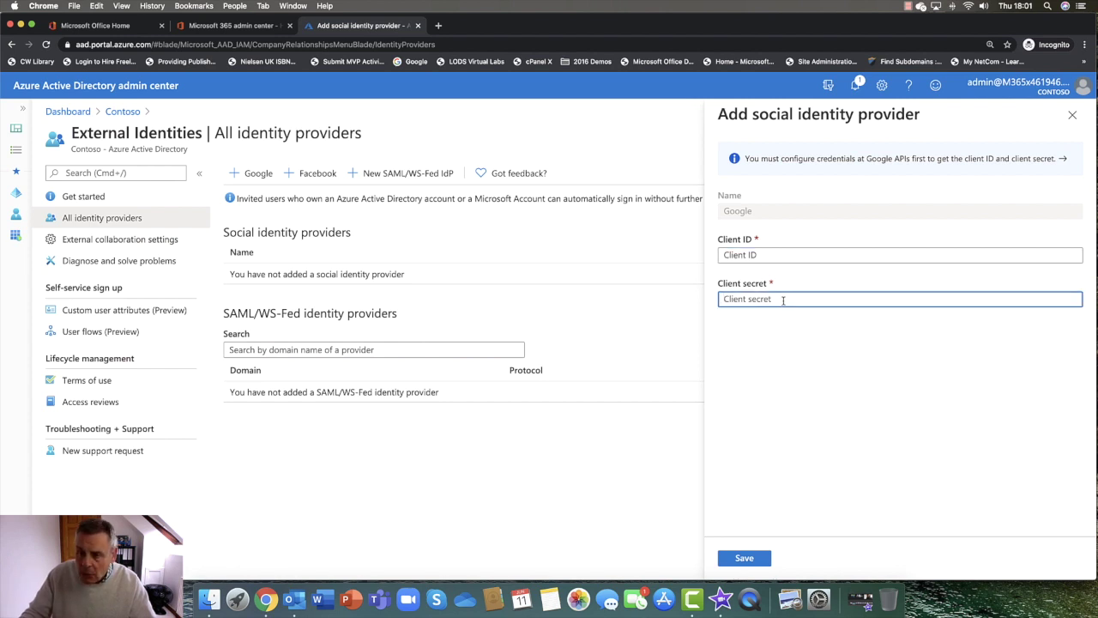
pyautogui.click(1074, 114)
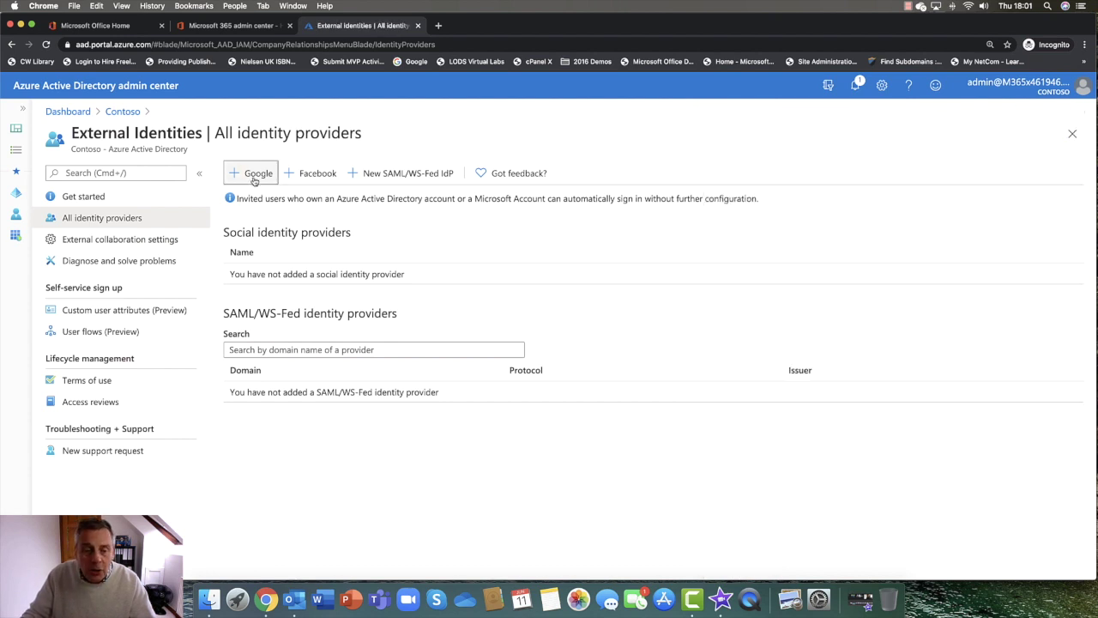
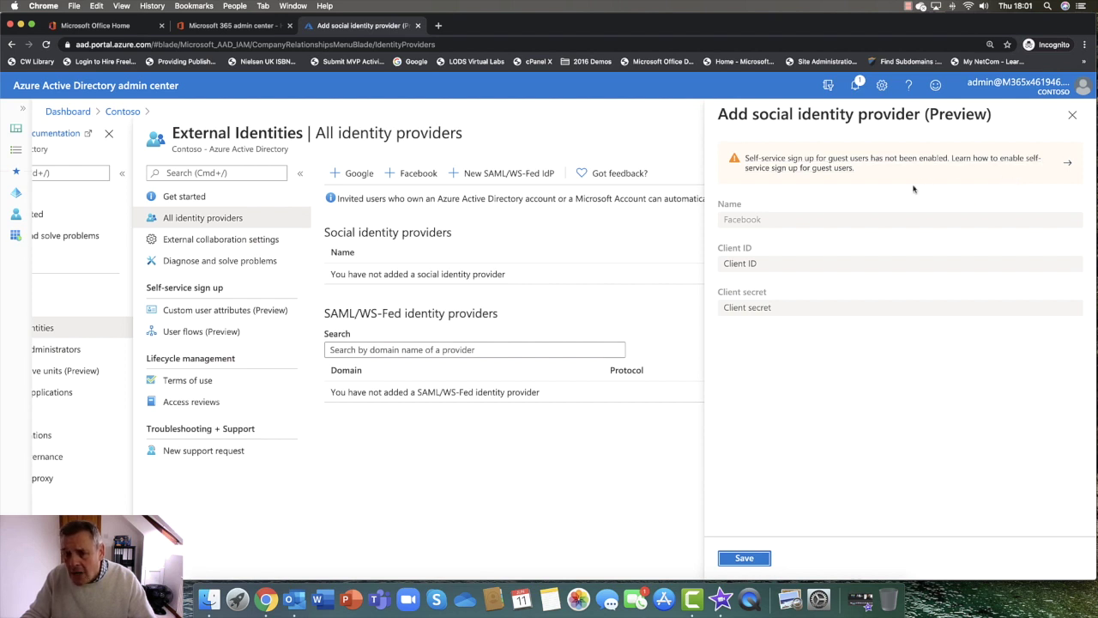
# Examine the Facebook identity provider fields and open the guidance on enabling self-service sign-up for guest users
pyautogui.tripleClick(788, 266)
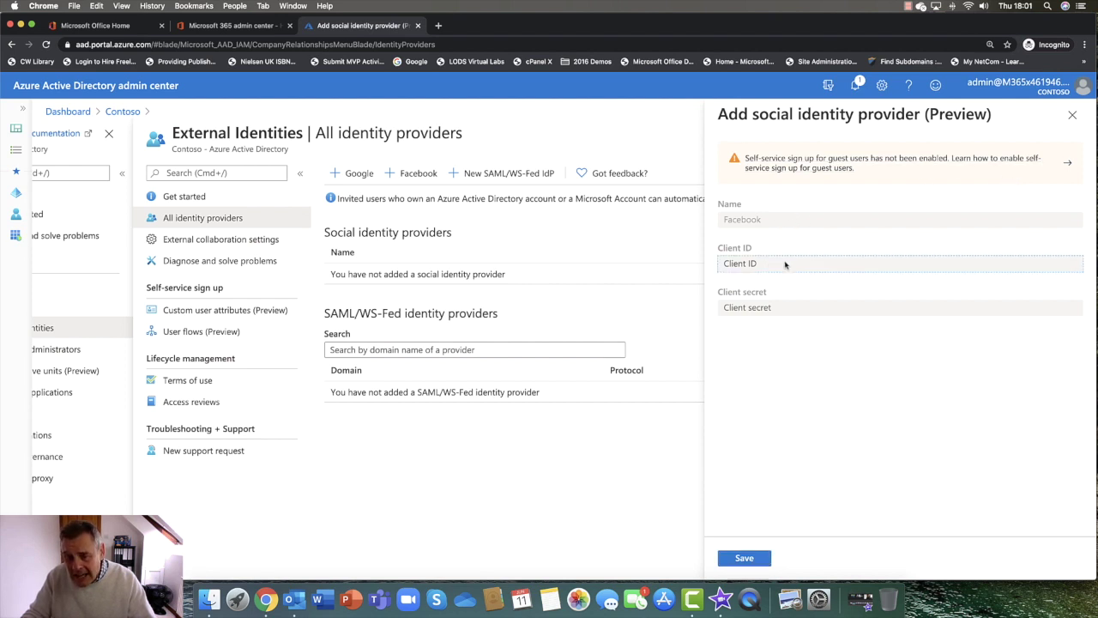
pyautogui.tripleClick(740, 309)
pyautogui.click(740, 309)
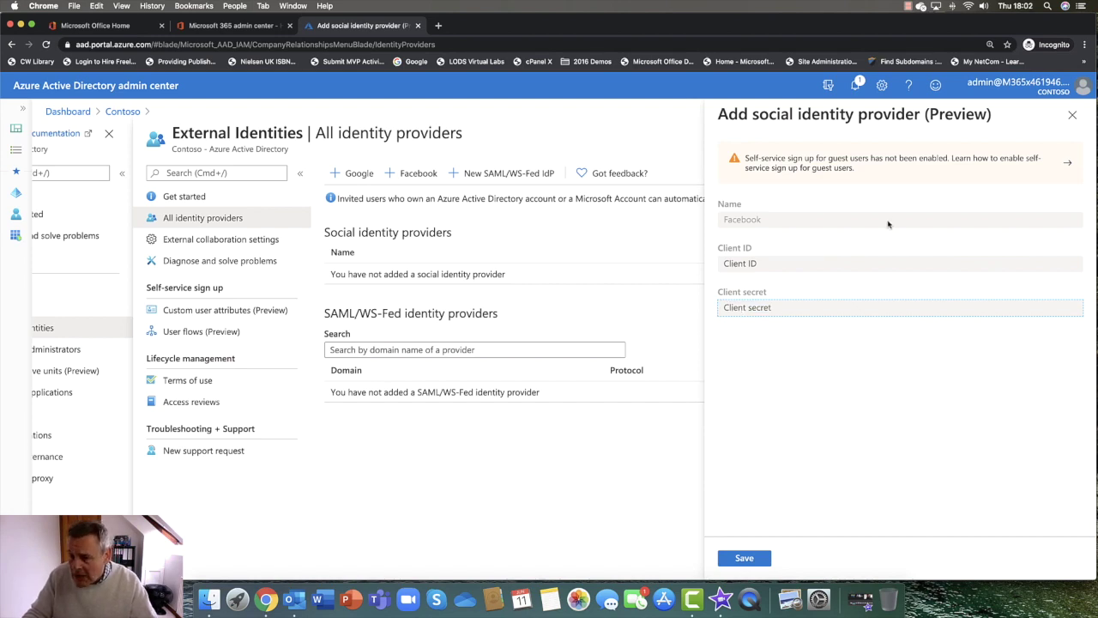
pyautogui.click(1004, 159)
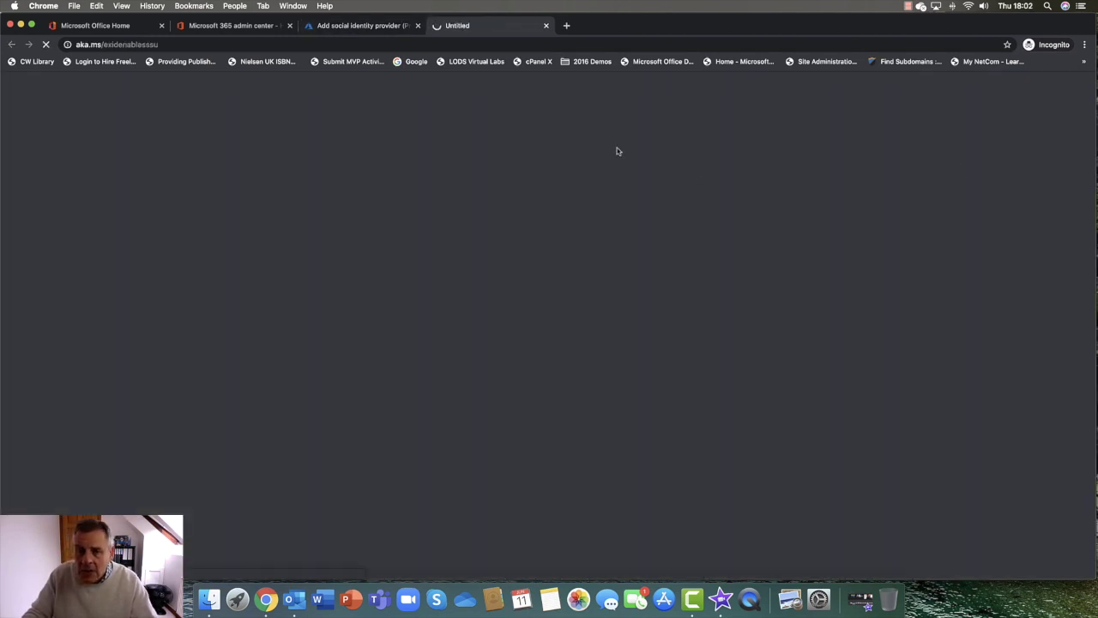
# Examine the self-service sign-up article's introduction, its prerequisites for social identity providers, and its web address
pyautogui.scroll(3, 498, 303)
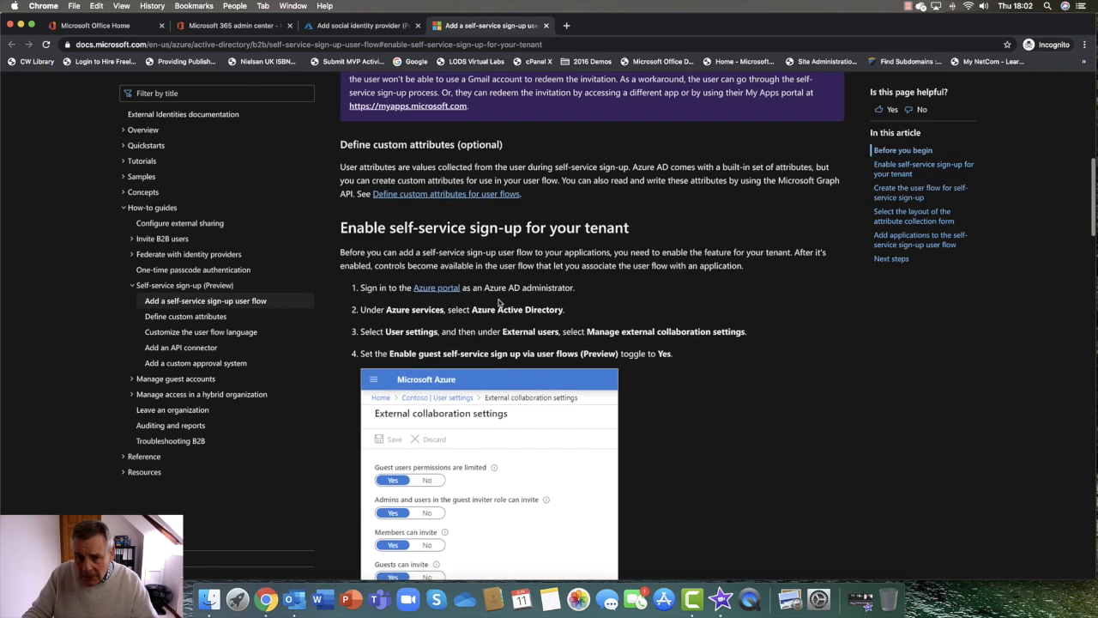
pyautogui.scroll(5, 499, 301)
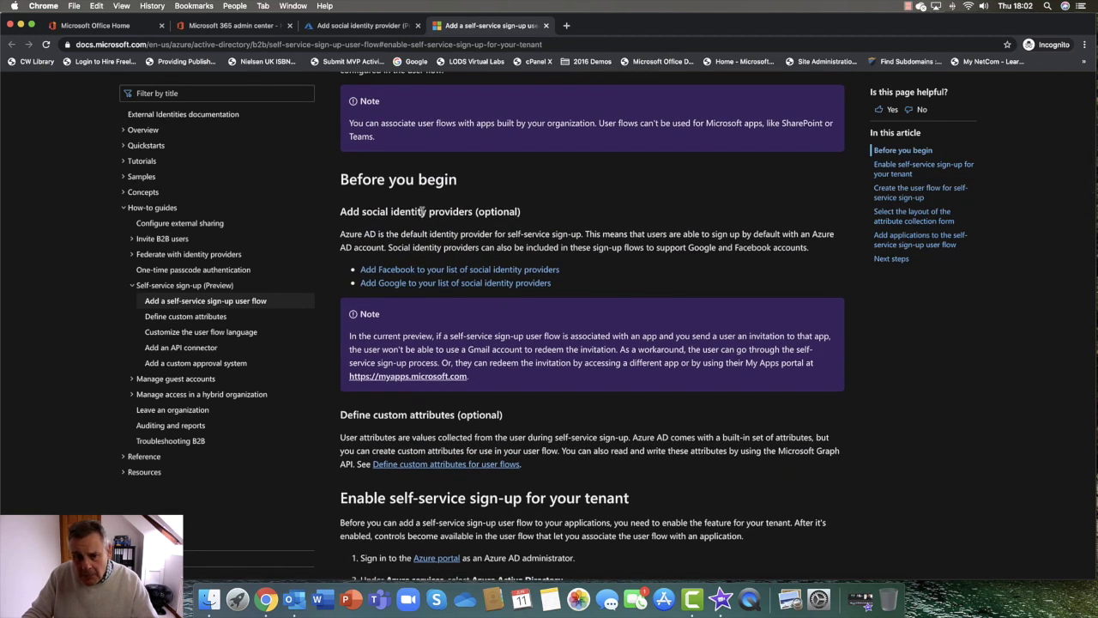
pyautogui.moveTo(341, 211); pyautogui.dragTo(496, 212)
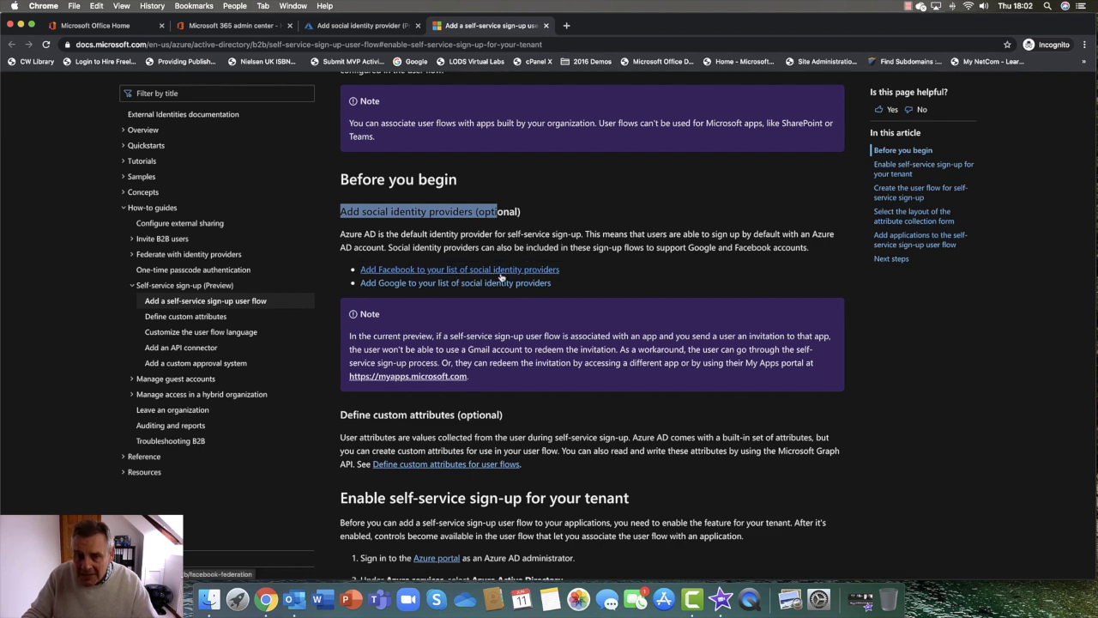
pyautogui.scroll(5, 506, 275)
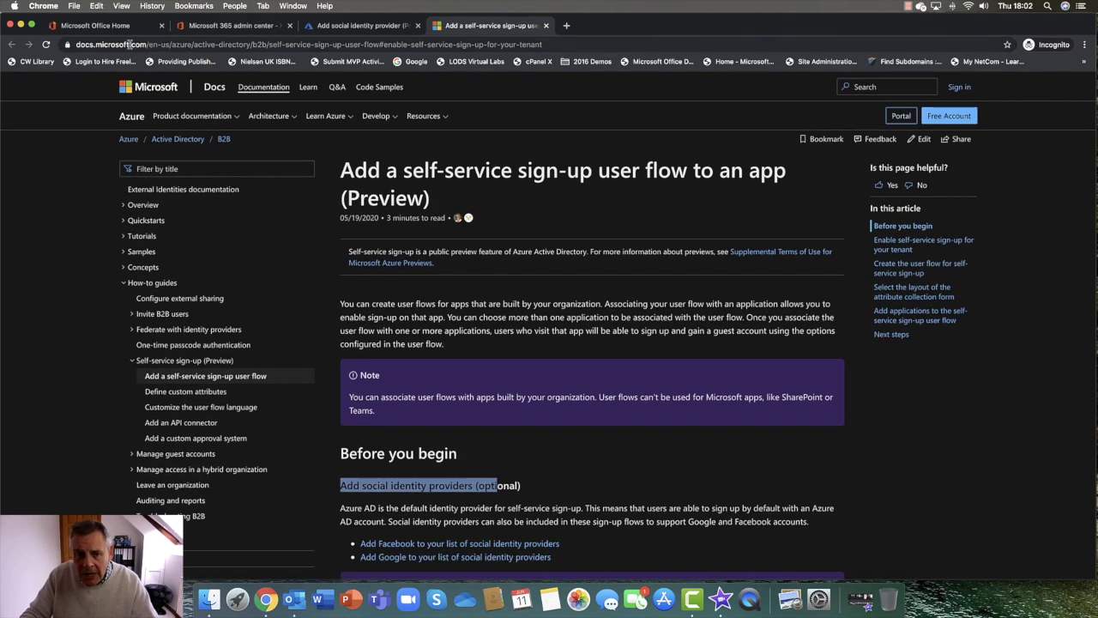
pyautogui.moveTo(77, 44); pyautogui.dragTo(558, 45)
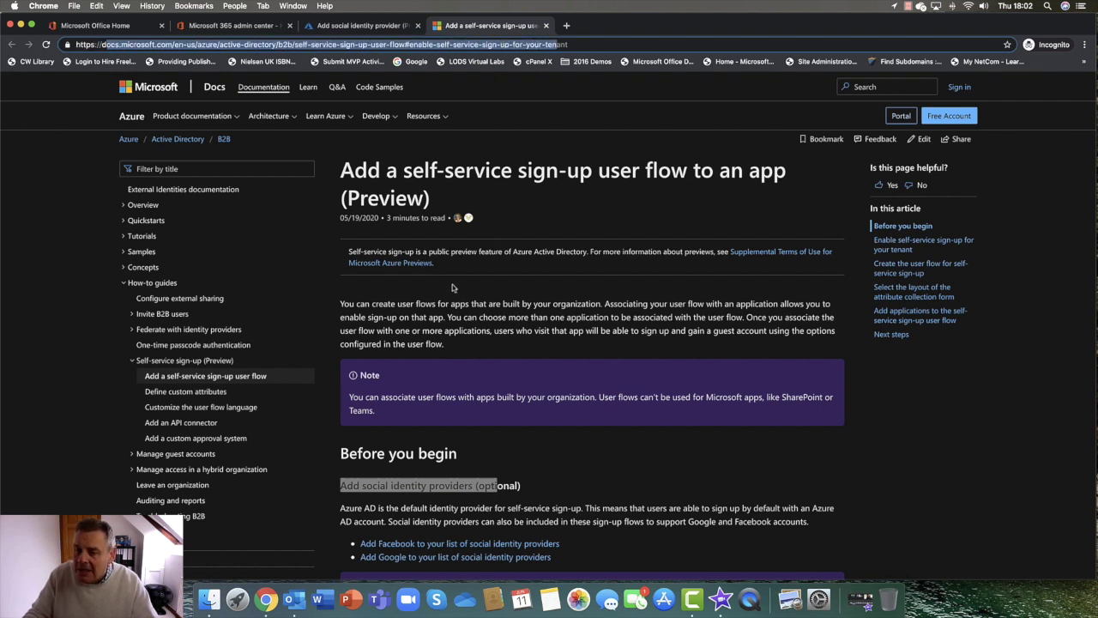
pyautogui.scroll(-2, 456, 284)
pyautogui.click(550, 421)
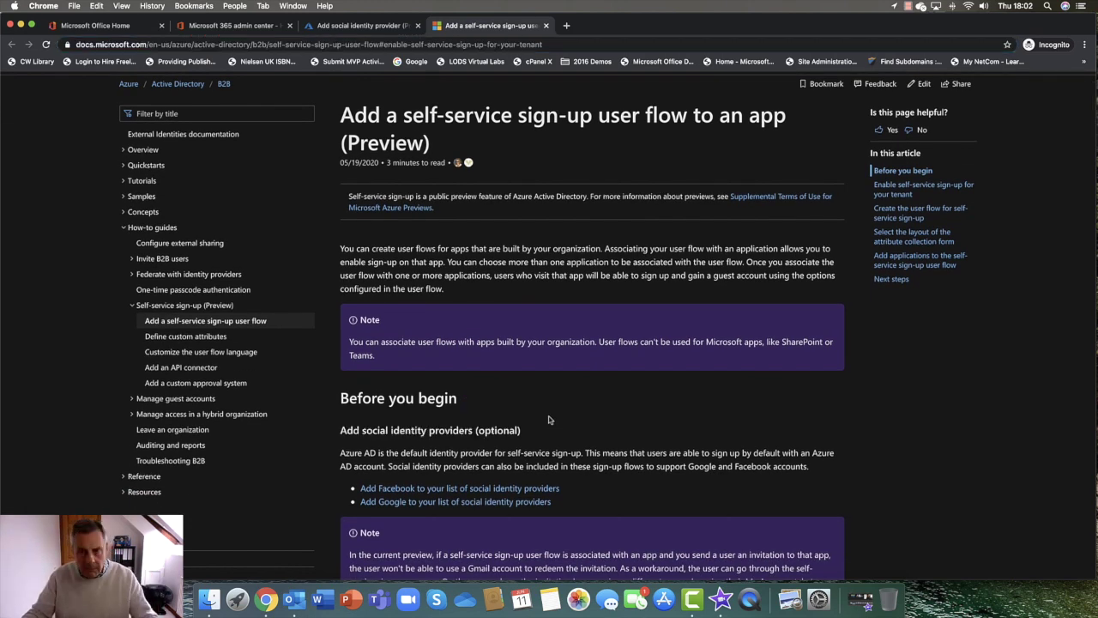
pyautogui.scroll(2, 550, 419)
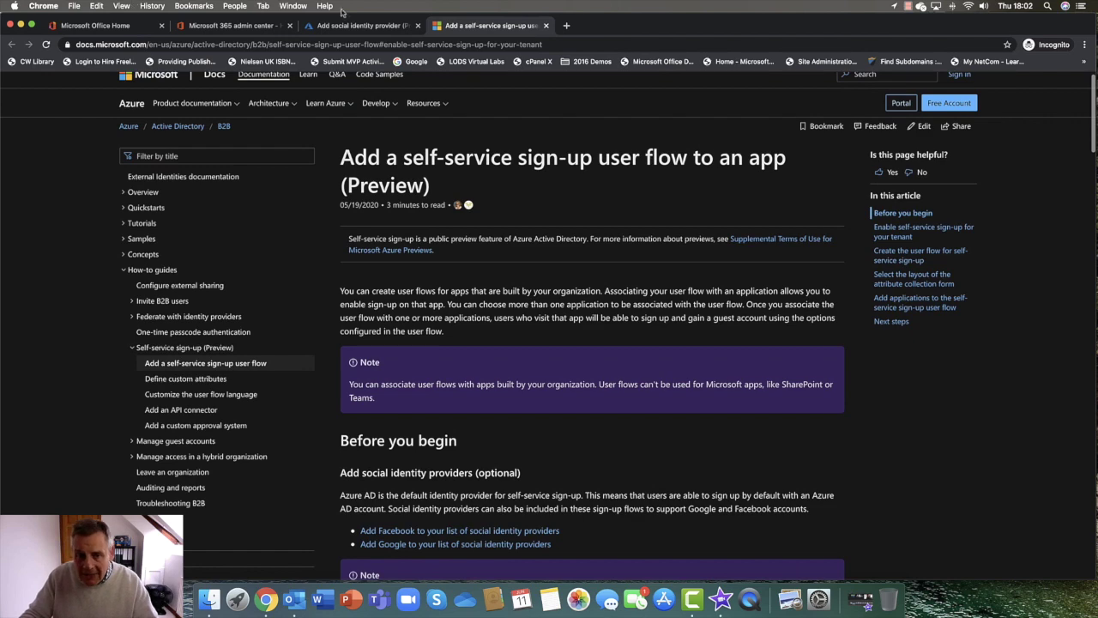
# Return to the Azure Active Directory admin center and try saving the Facebook identity provider without credentials
pyautogui.click(369, 26)
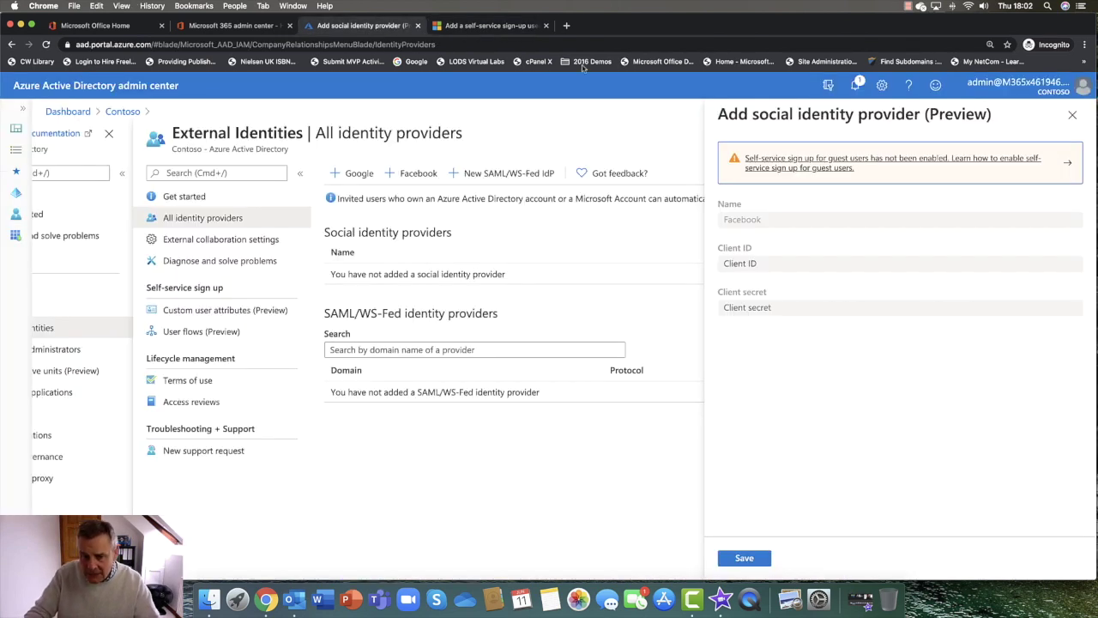
pyautogui.click(746, 557)
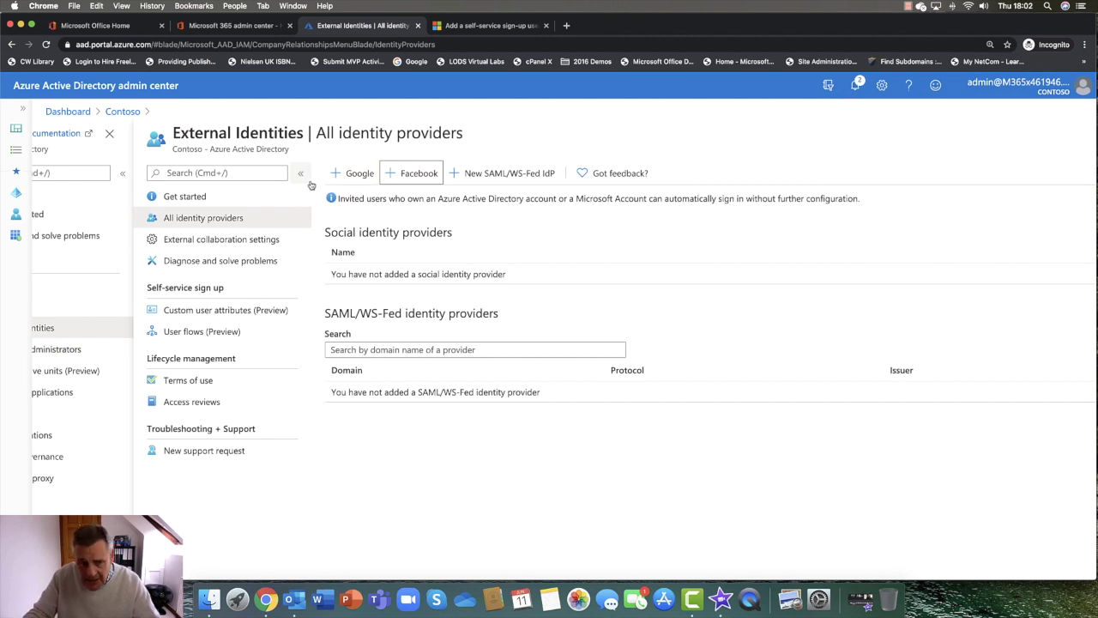
# Open the external collaboration settings and examine the guest user permission and invitation options
pyautogui.hscroll(-2, 312, 186)
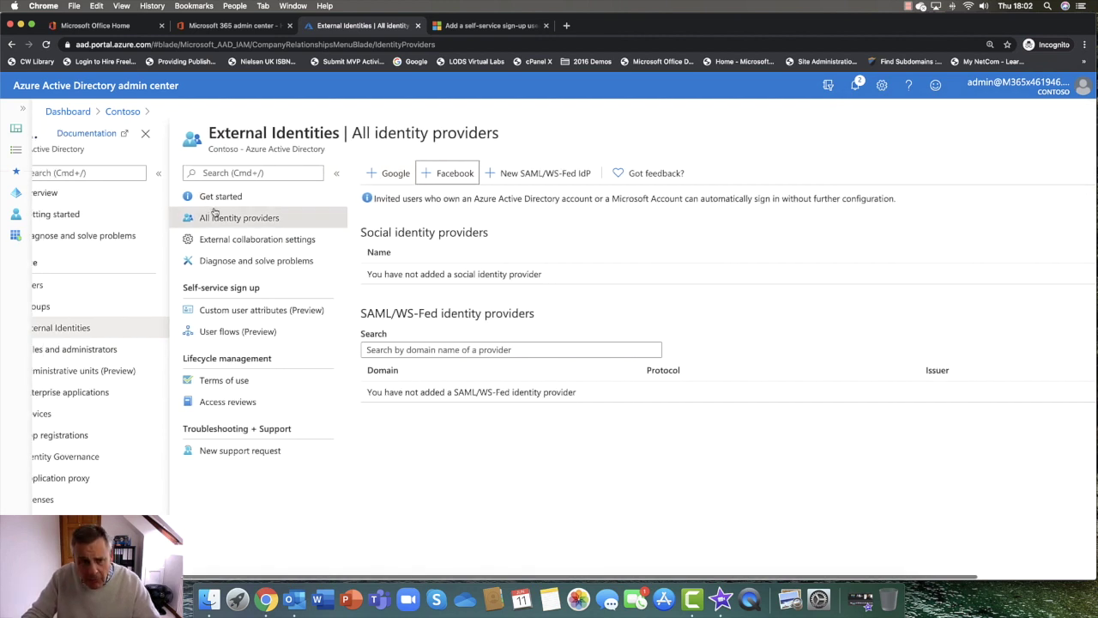
pyautogui.click(261, 238)
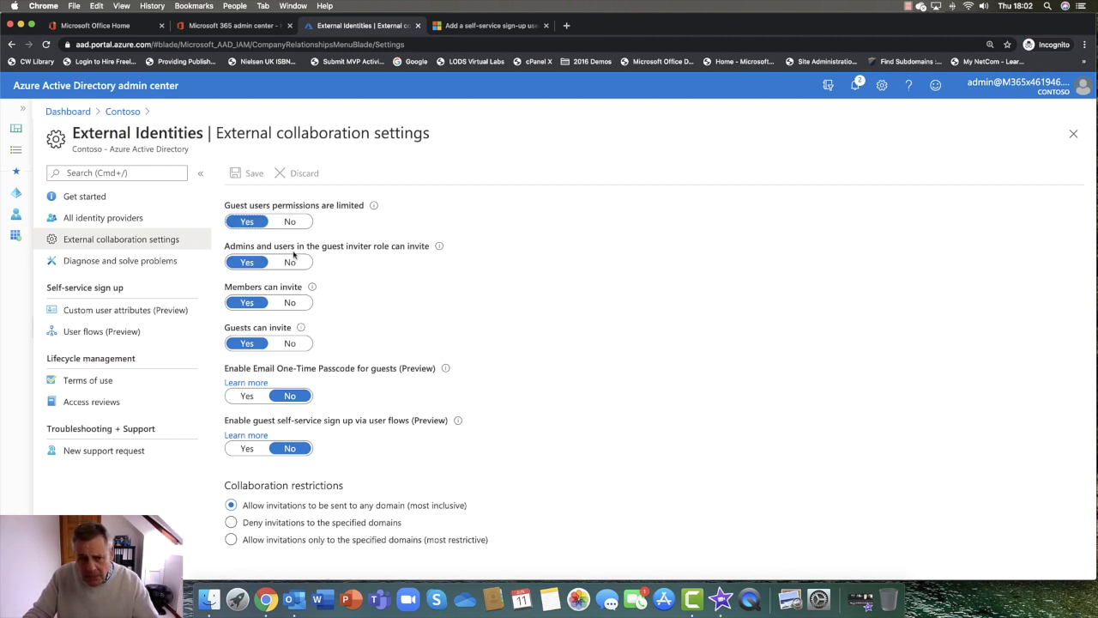
pyautogui.moveTo(240, 207); pyautogui.dragTo(374, 216)
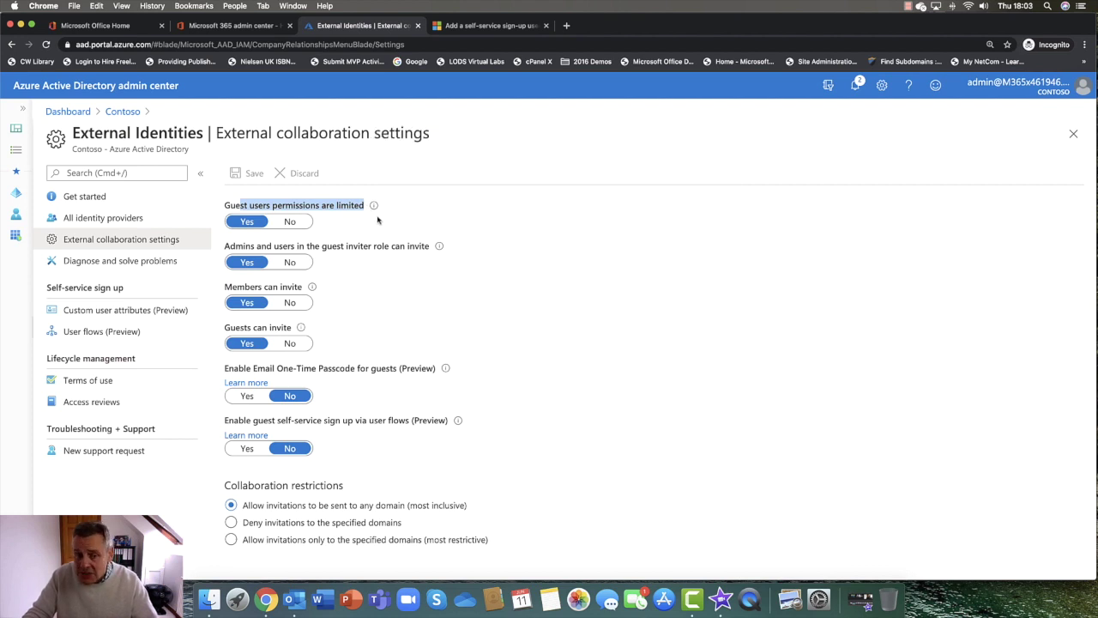
pyautogui.click(378, 222)
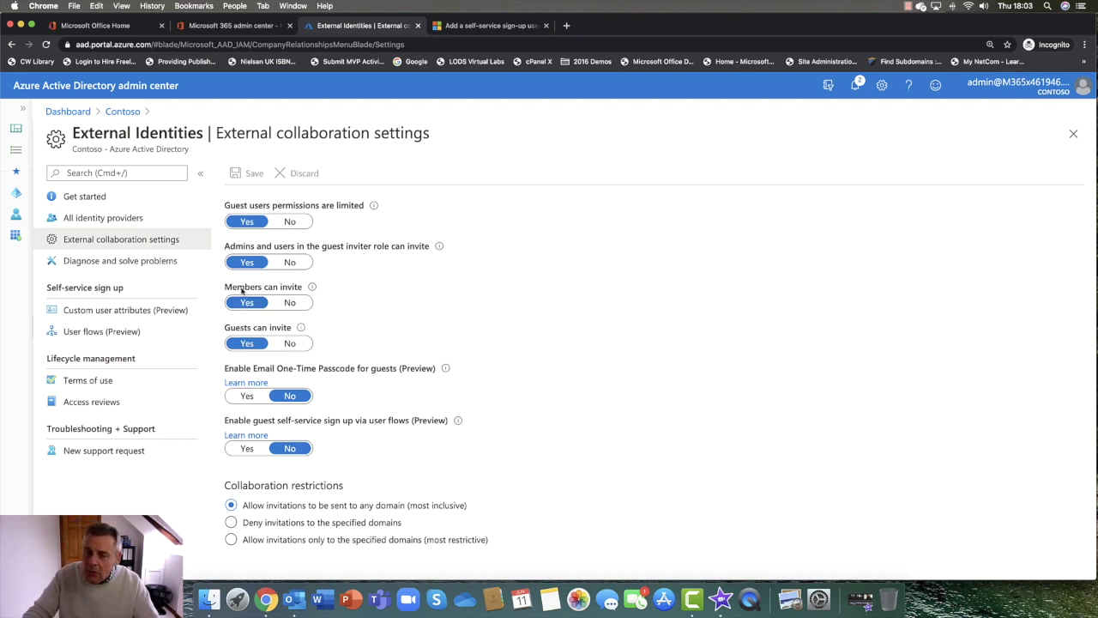
# Set Guests can invite to No, and examine the Email One-Time Passcode option for guests
pyautogui.click(290, 344)
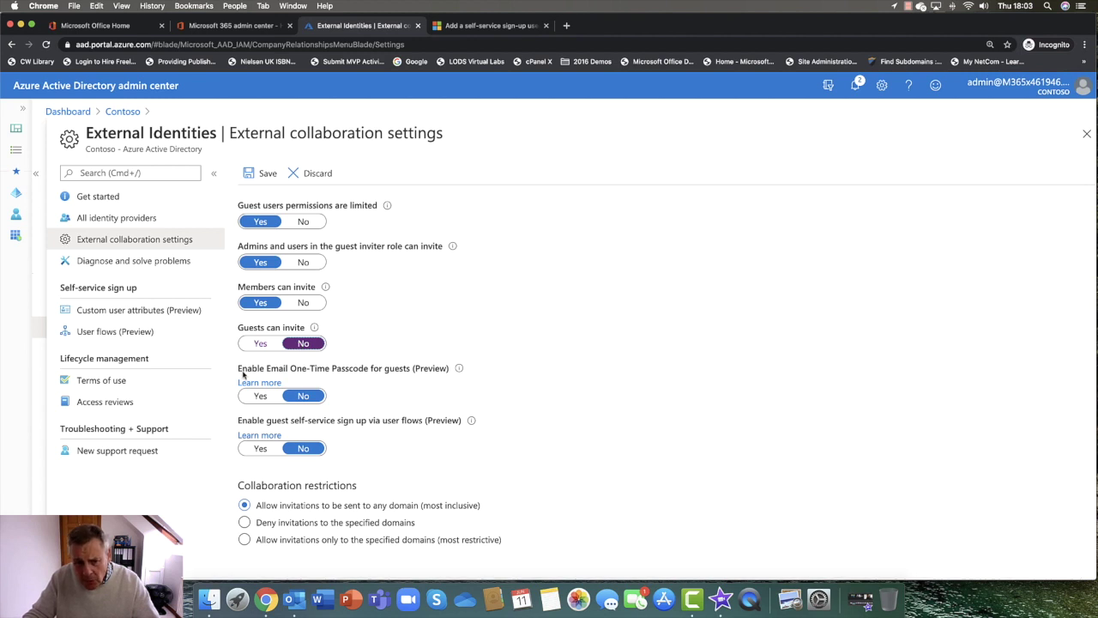
pyautogui.moveTo(242, 372); pyautogui.dragTo(459, 373)
pyautogui.click(491, 383)
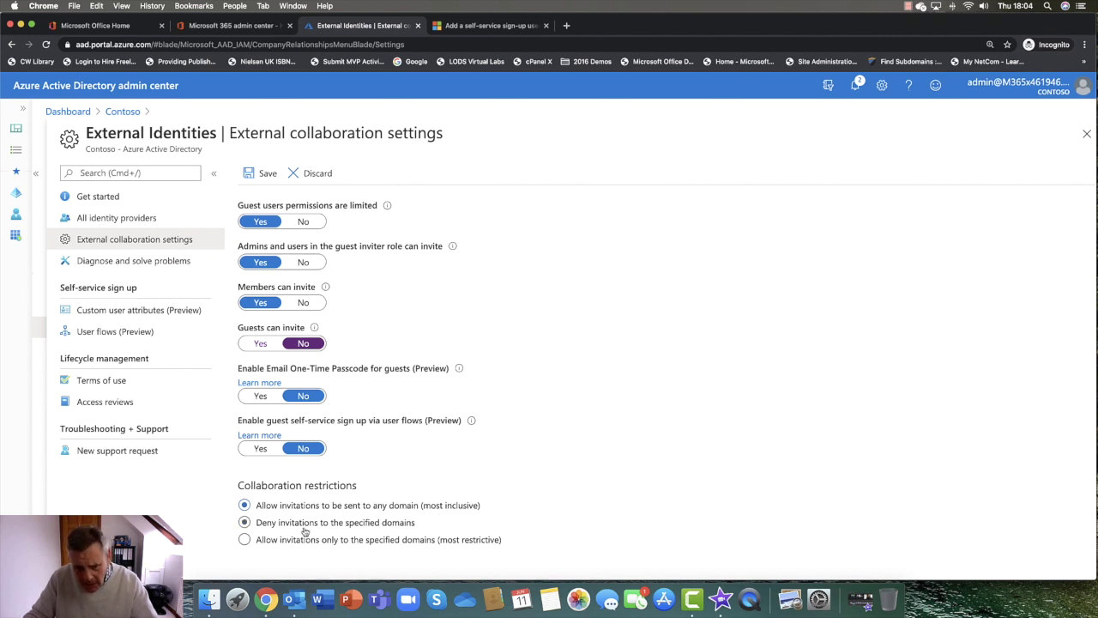
# Try denying invitations to specified domains, examine the target domains list, and try allowing invitations only to specified domains
pyautogui.click(354, 528)
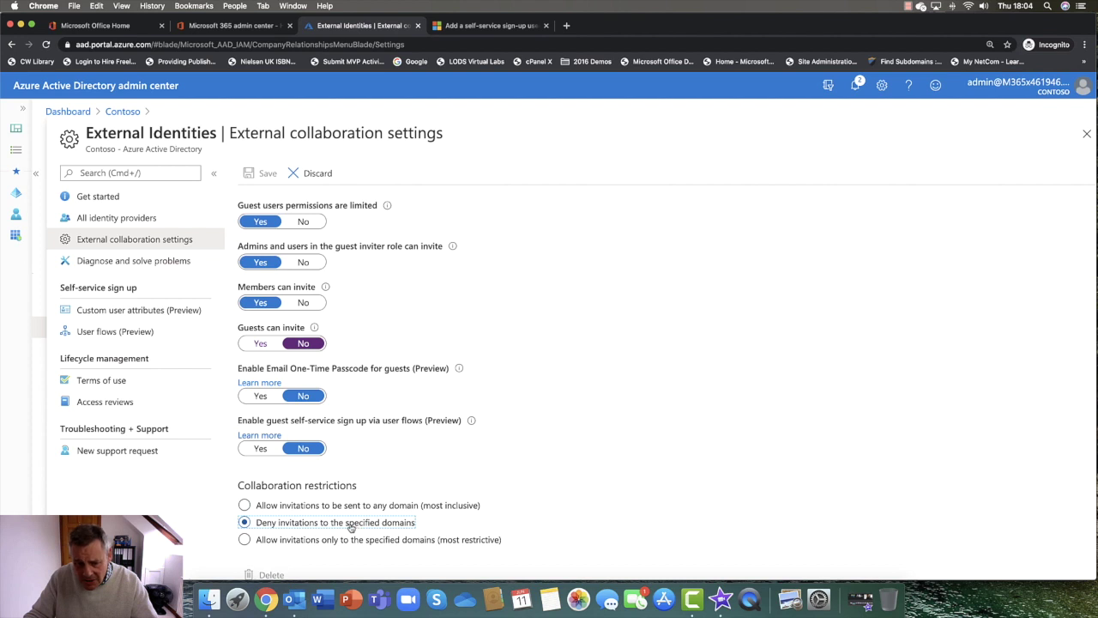
pyautogui.scroll(-2, 351, 528)
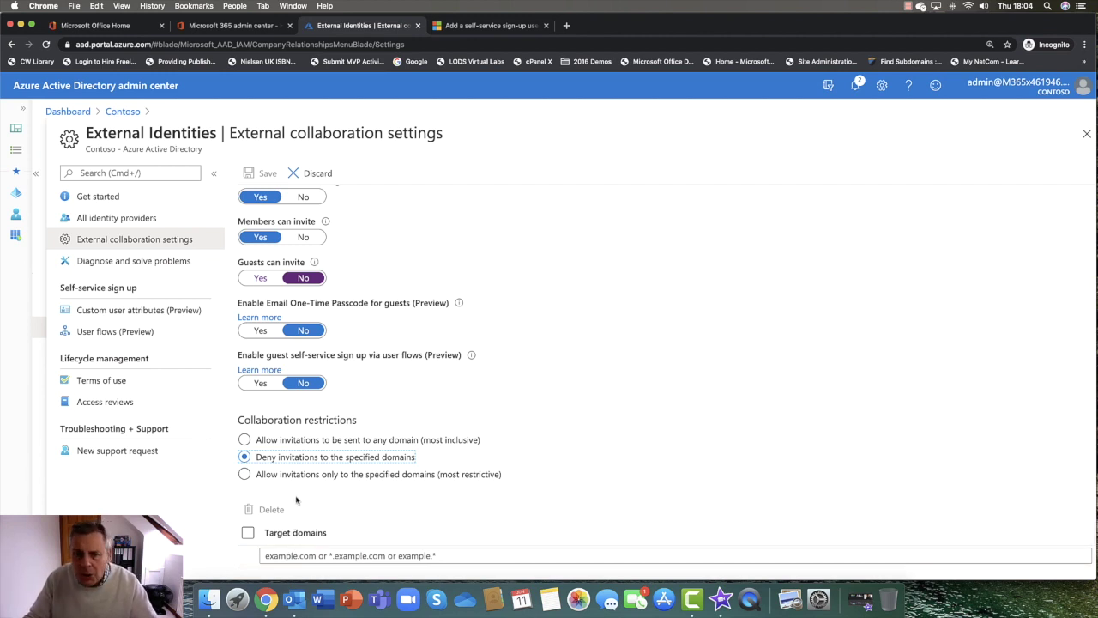
pyautogui.scroll(1, 296, 499)
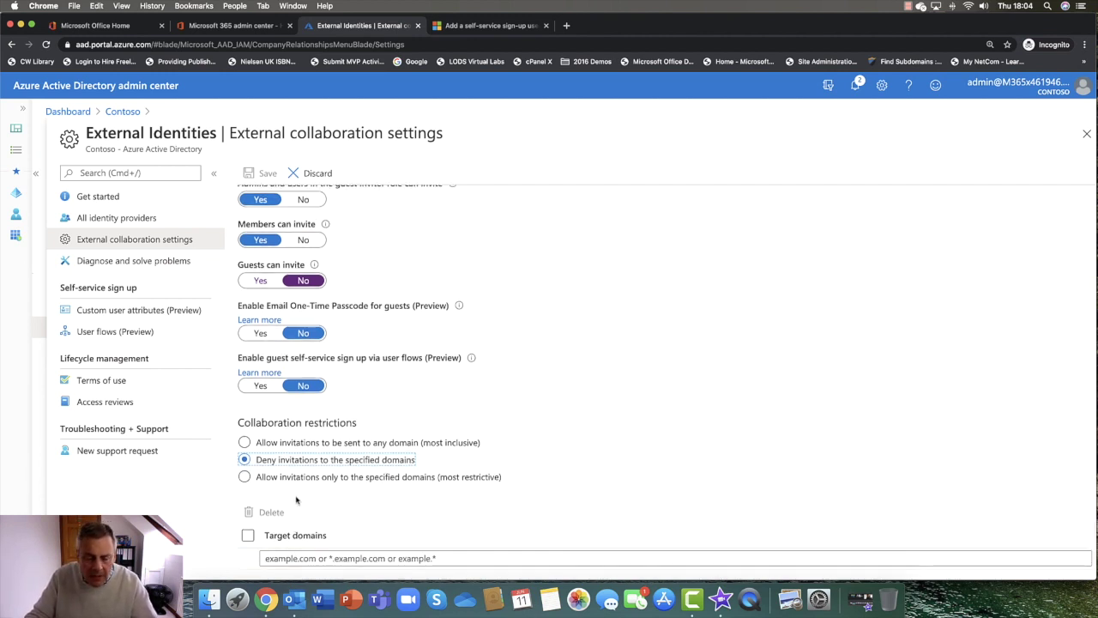
pyautogui.click(262, 479)
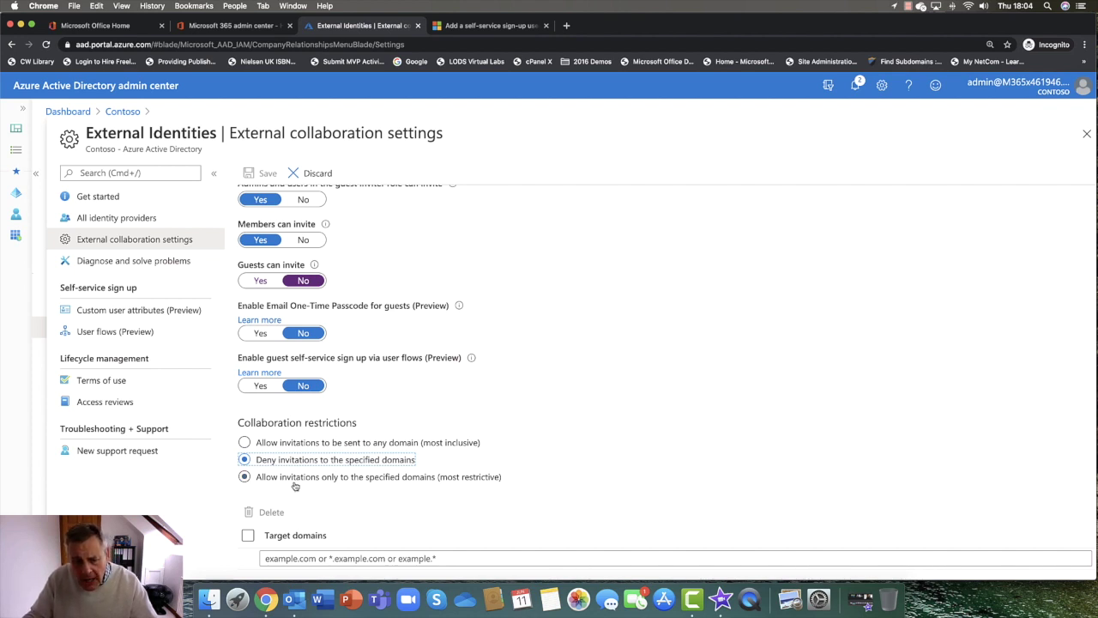
pyautogui.click(392, 481)
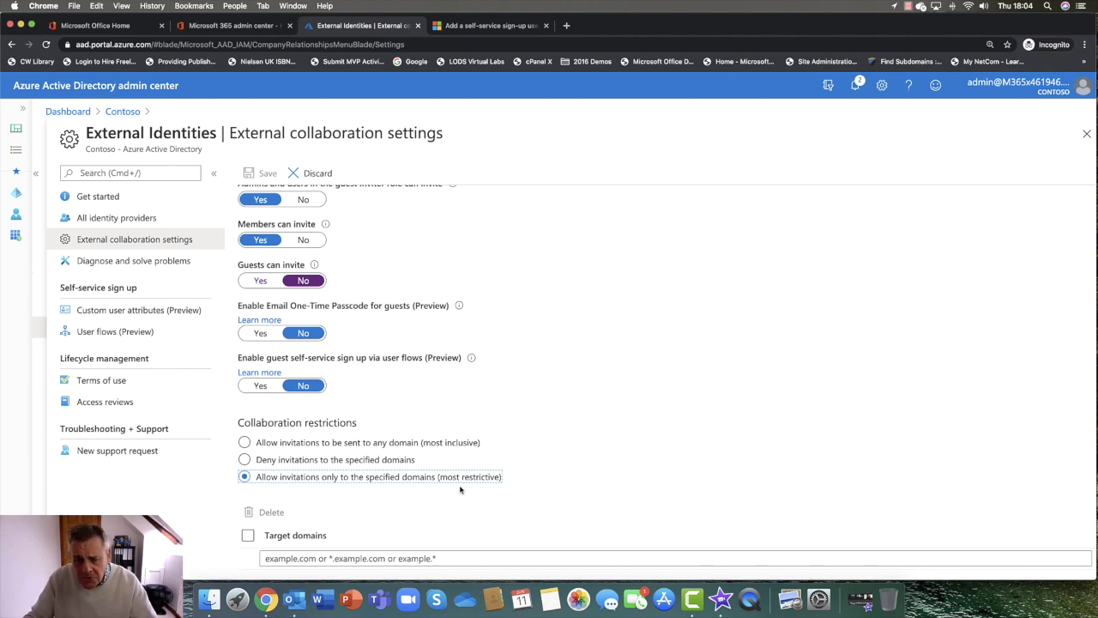
# Set the collaboration restrictions to allow invitations to any domain, and save the external collaboration settings
pyautogui.click(262, 447)
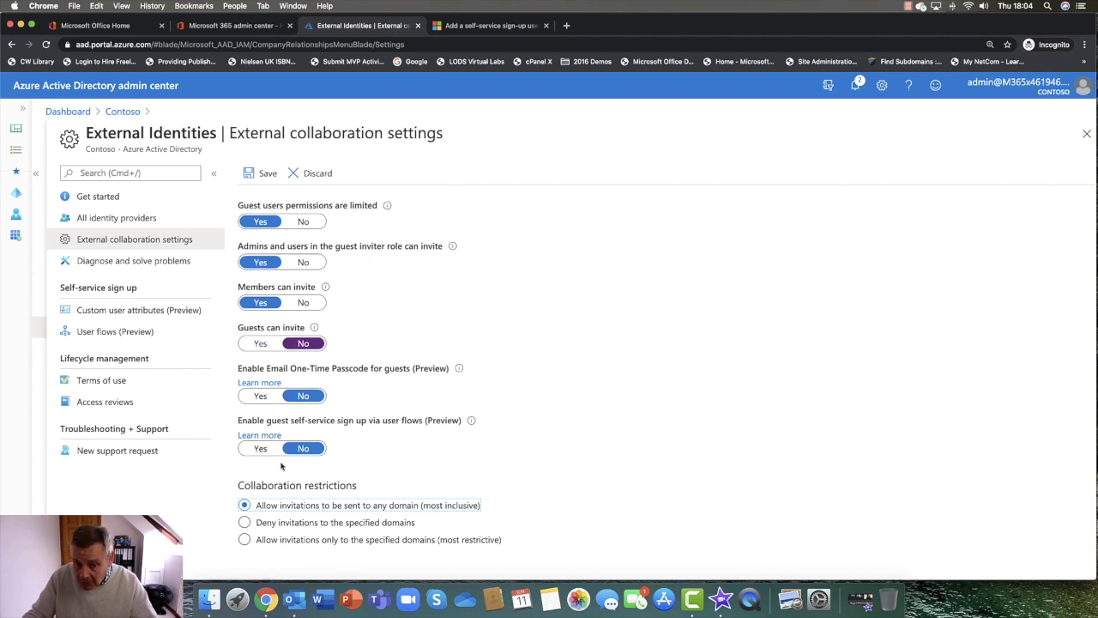
pyautogui.click(267, 175)
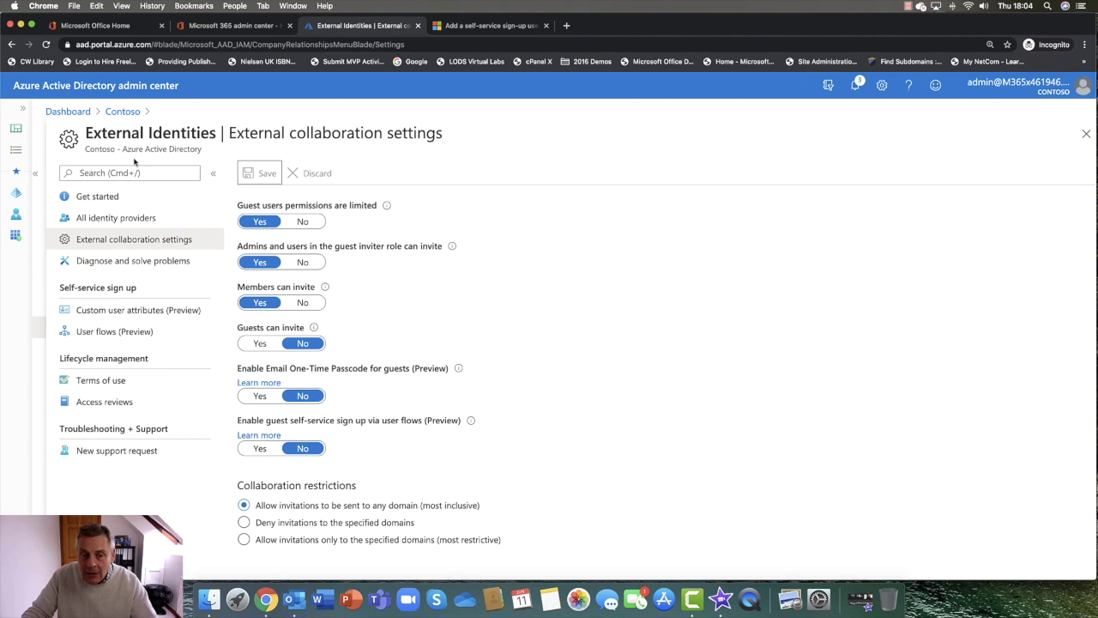
# Close the External Identities and self-service sign-up pages, and open the Endpoint Manager admin center from the Microsoft 365 admin center
pyautogui.click(209, 25)
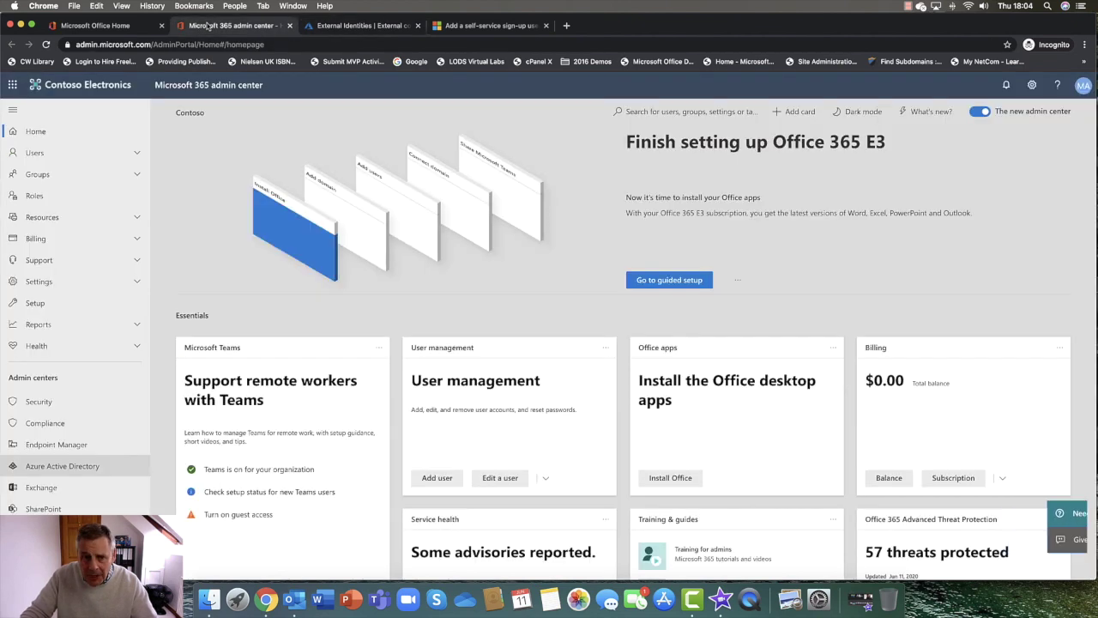
pyautogui.click(418, 25)
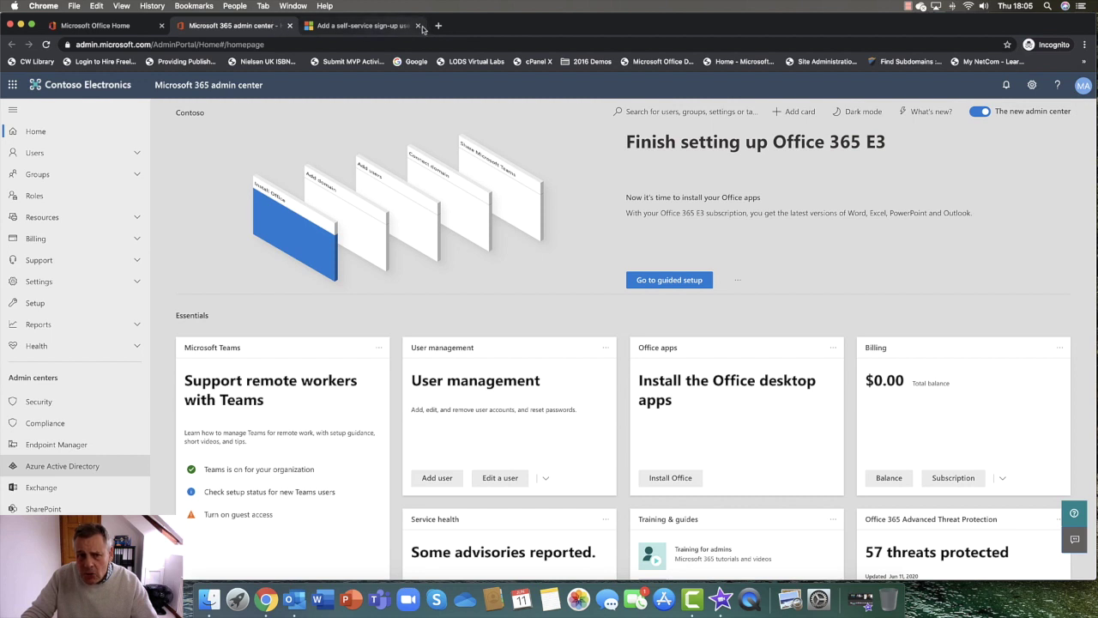
pyautogui.click(419, 26)
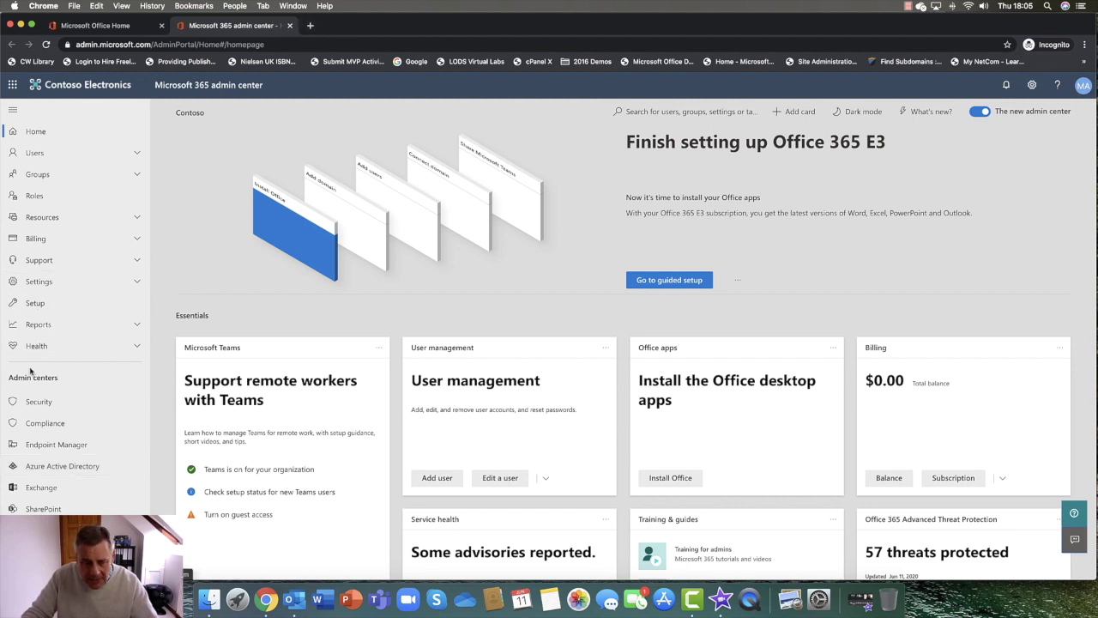
pyautogui.click(48, 453)
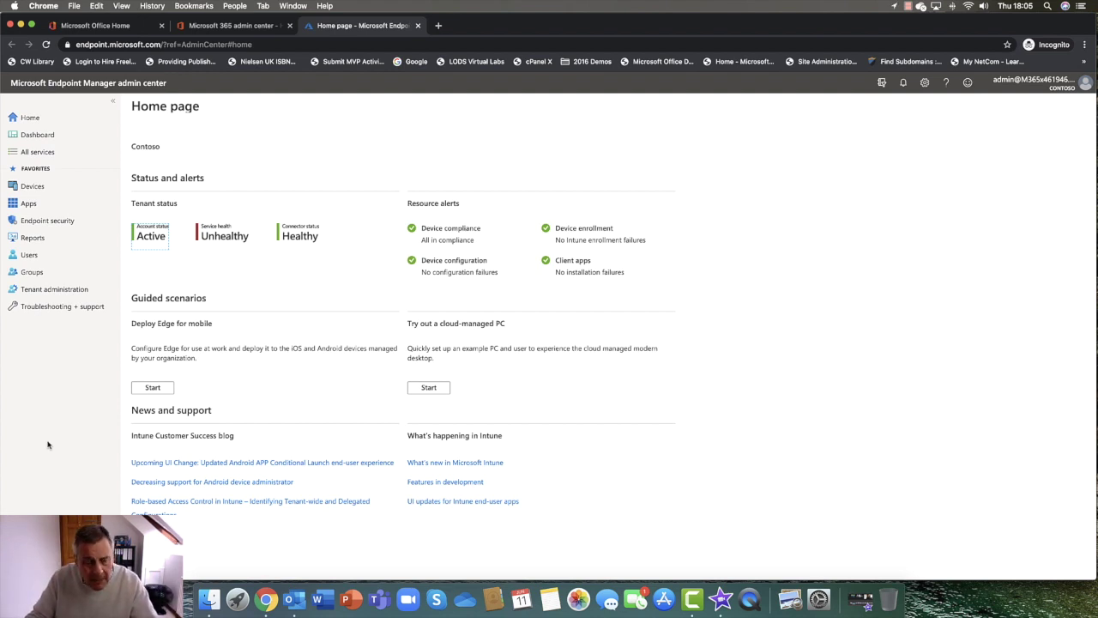
# Open the Windows Hello for Business settings under Windows enrollment in the device management area
pyautogui.click(35, 190)
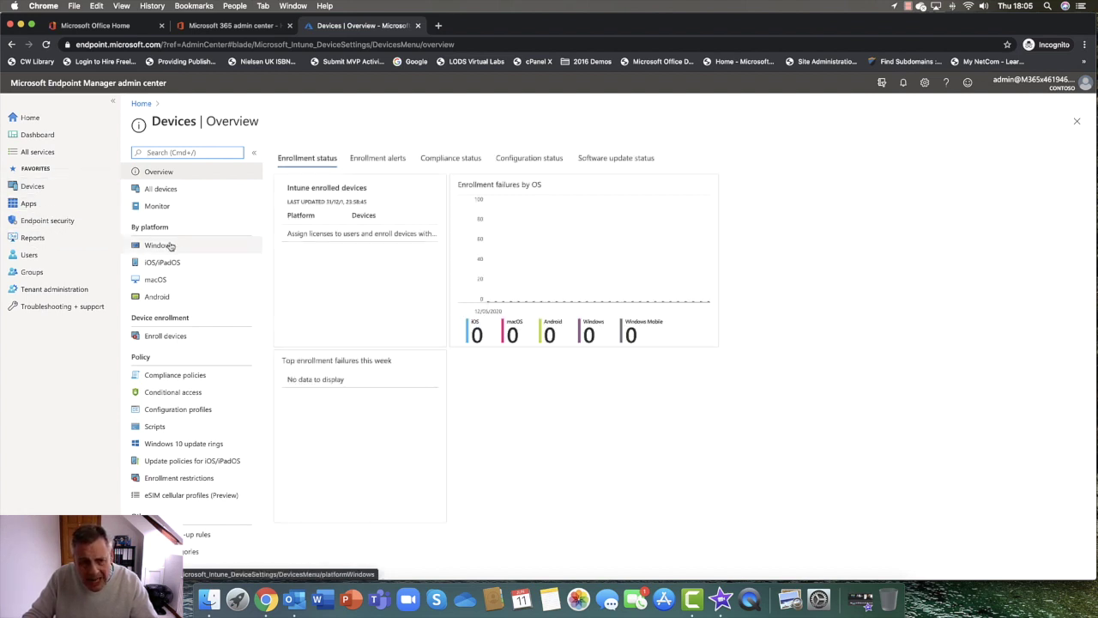
pyautogui.click(161, 246)
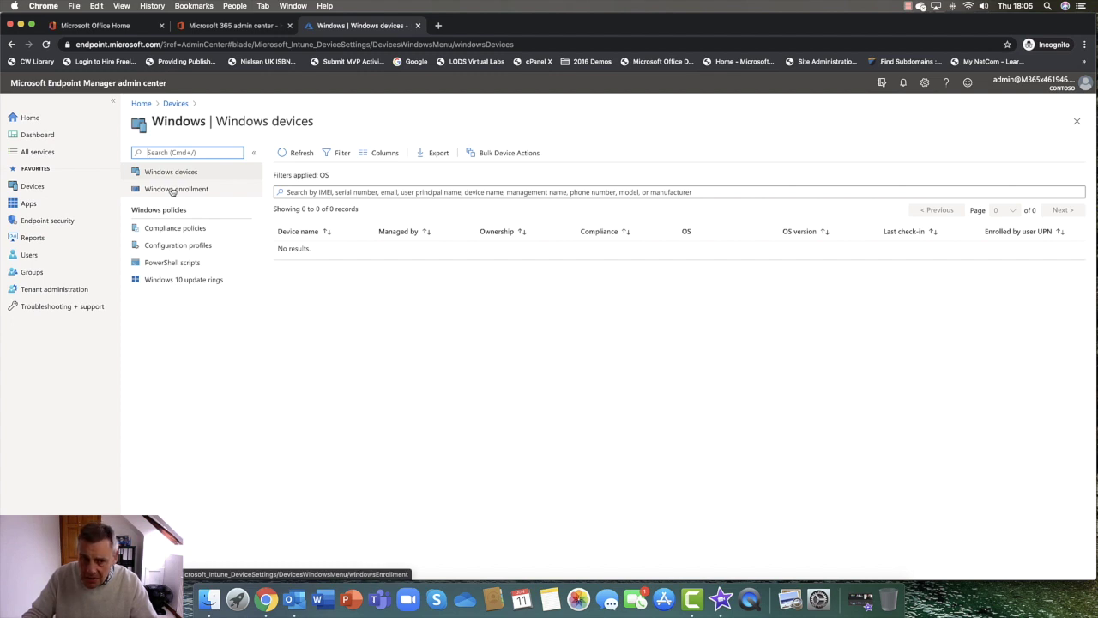
pyautogui.click(173, 190)
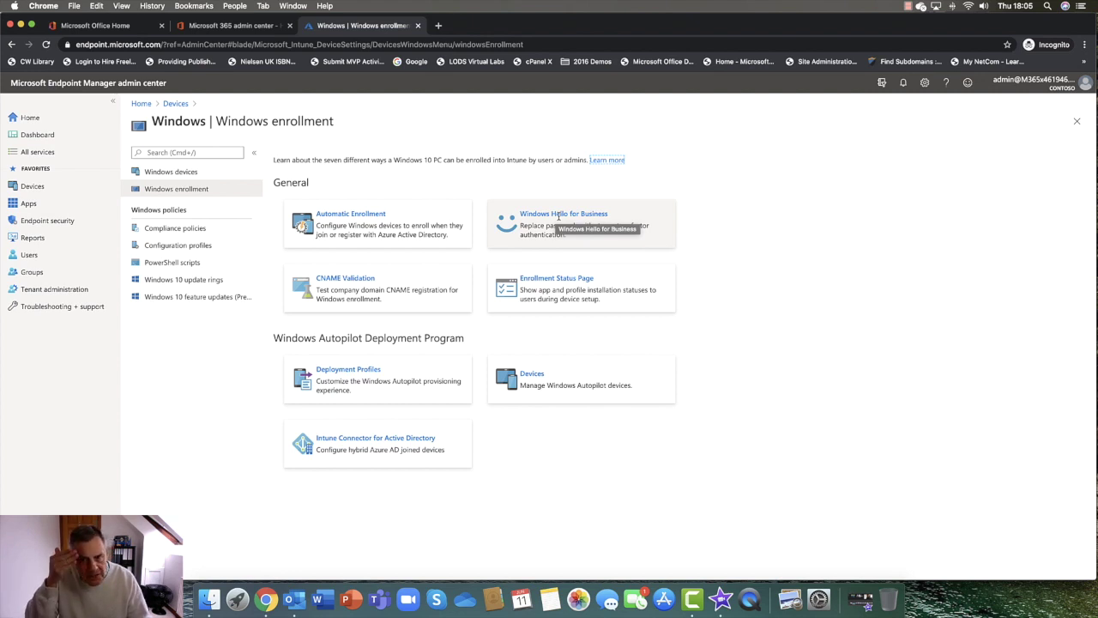
pyautogui.click(558, 217)
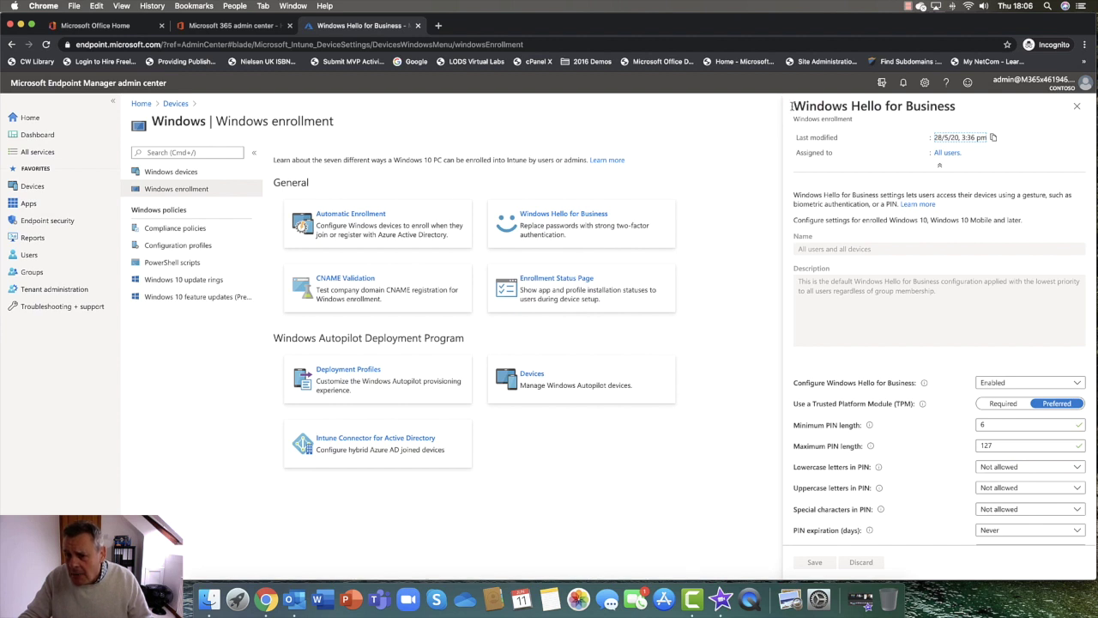
# Keep Configure Windows Hello for Business set to Enabled, and examine its TPM, PIN, biometric and sign-in options
pyautogui.moveTo(792, 105); pyautogui.dragTo(998, 110)
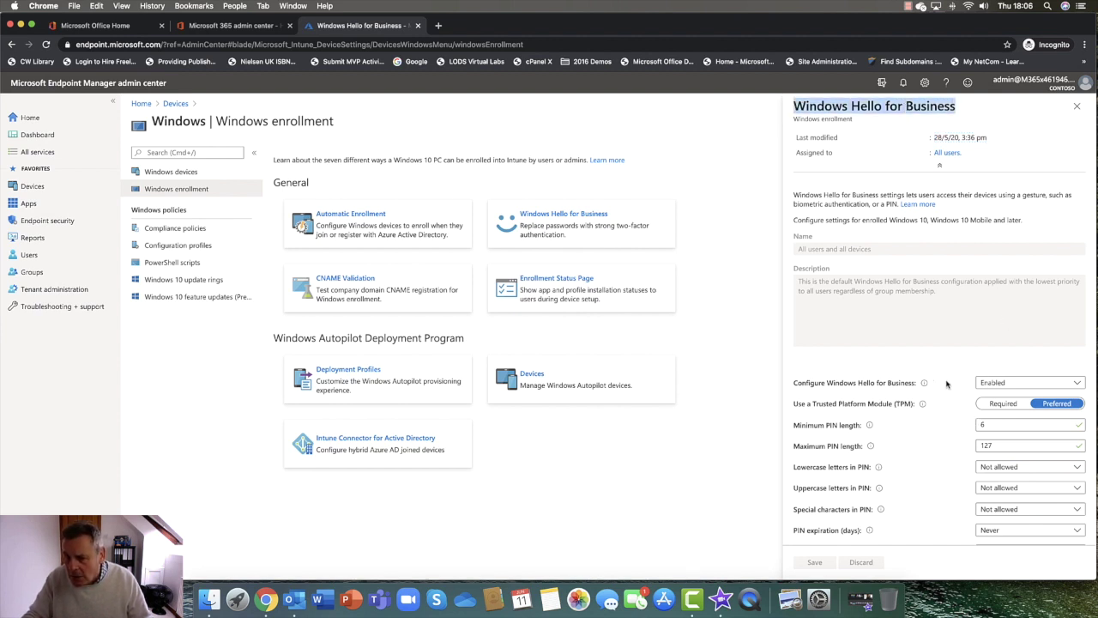
pyautogui.click(1018, 383)
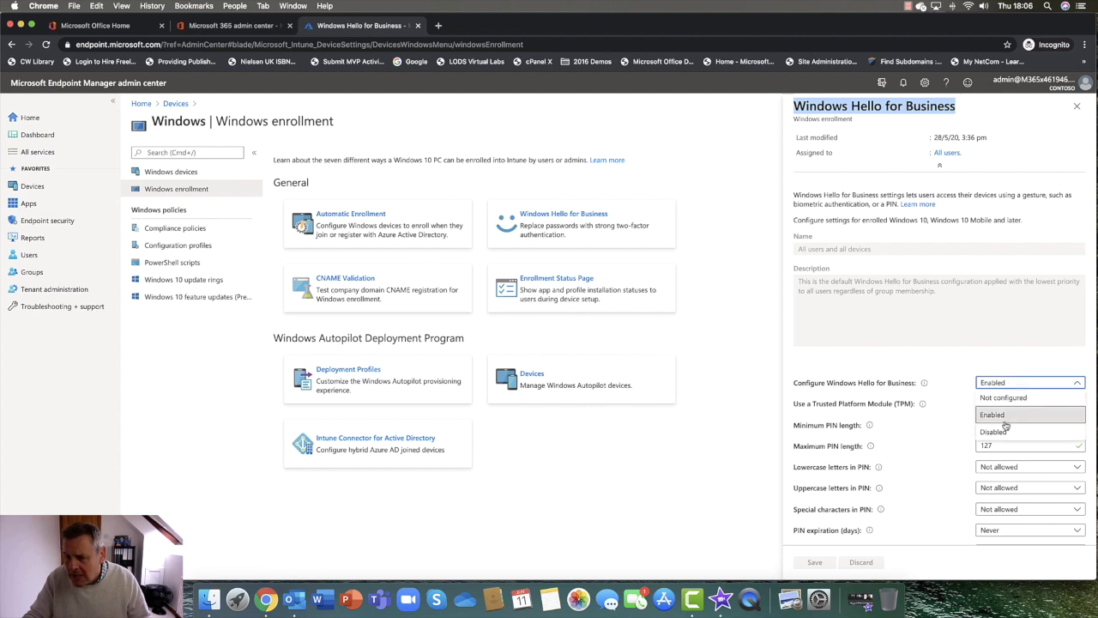
pyautogui.click(1000, 417)
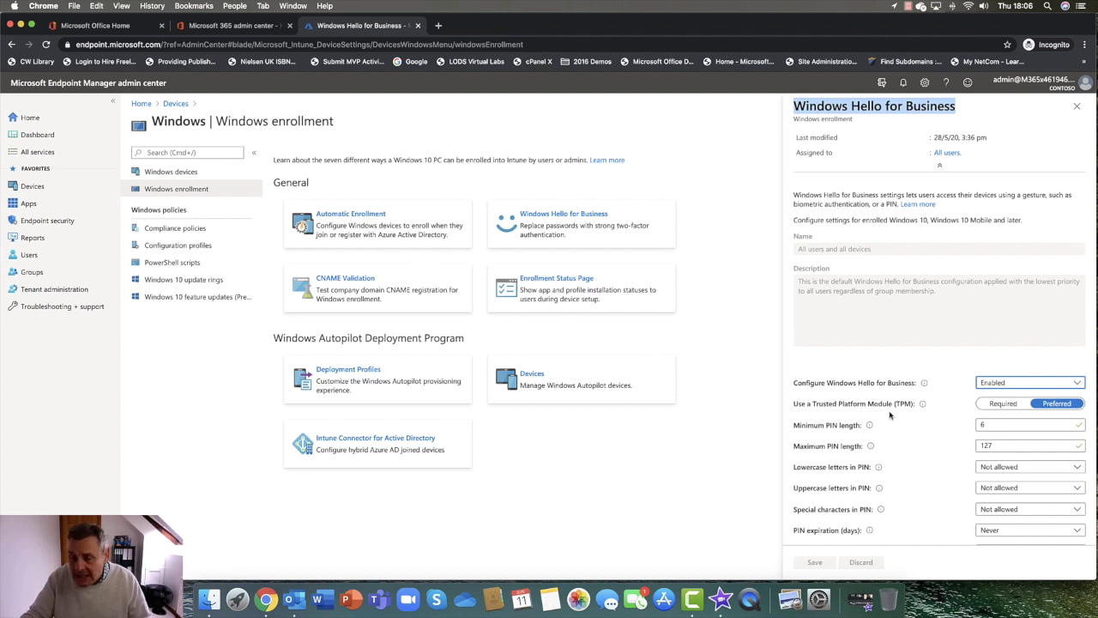
pyautogui.scroll(-1, 959, 438)
pyautogui.scroll(-3, 960, 438)
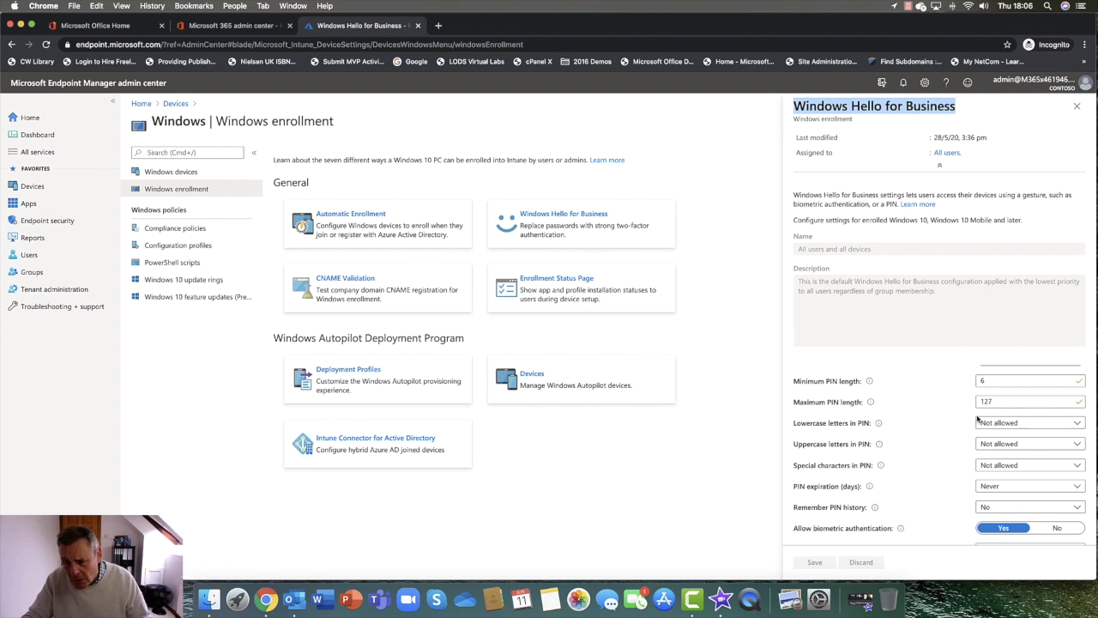
pyautogui.scroll(-5, 978, 418)
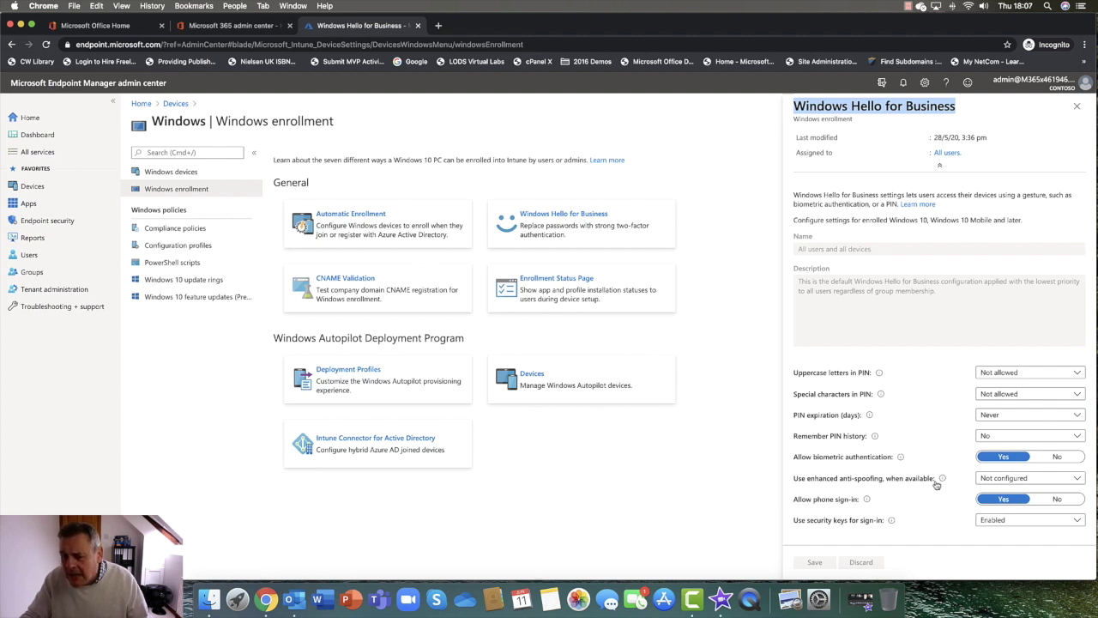
# Set enhanced anti-spoofing to Yes, keep security keys for sign-in Enabled, then save and close the Windows Hello for Business policy
pyautogui.click(1001, 483)
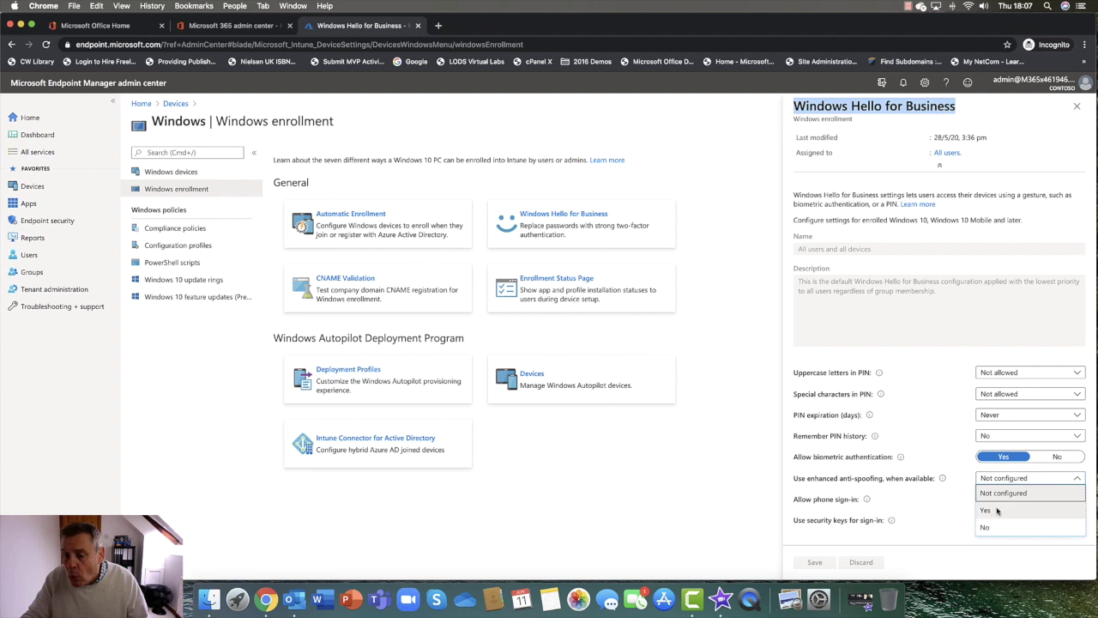
pyautogui.click(997, 510)
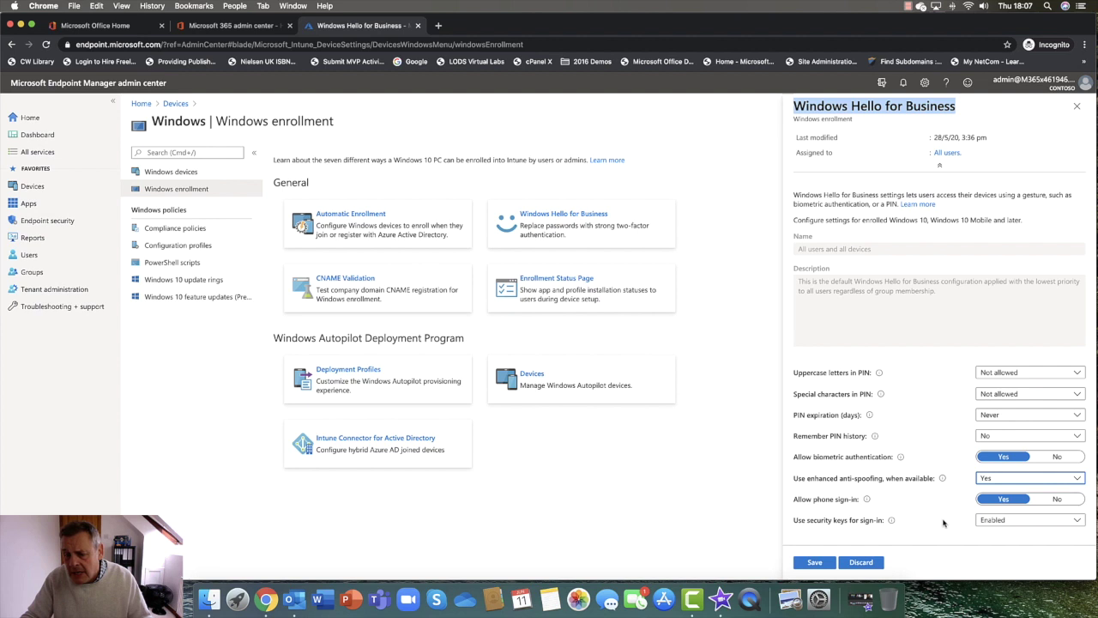
pyautogui.click(1010, 522)
pyautogui.click(1009, 523)
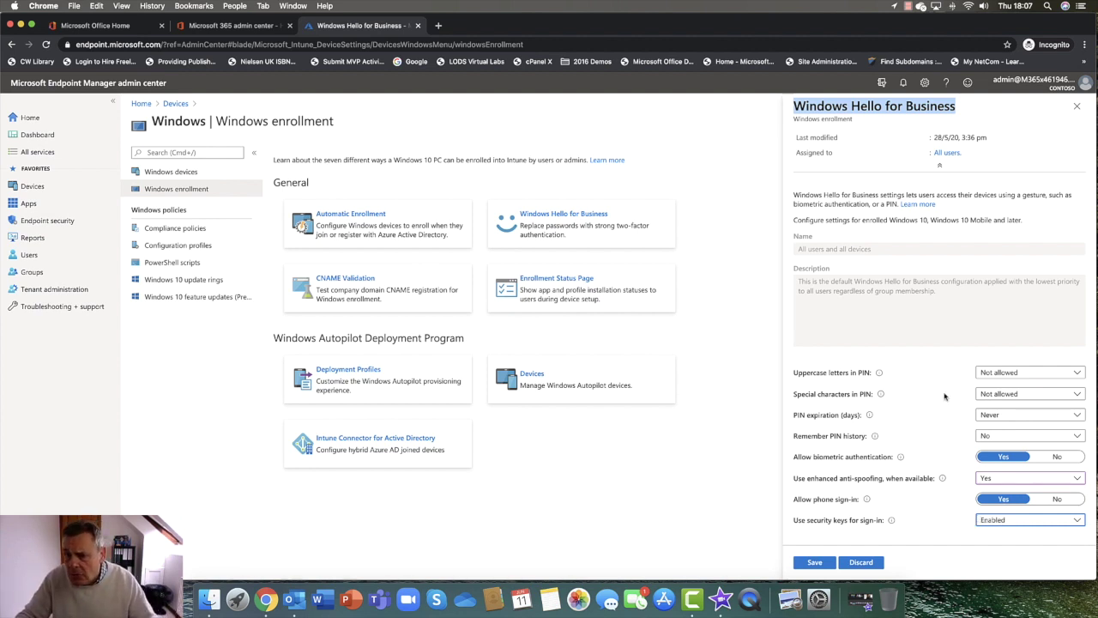
pyautogui.click(883, 144)
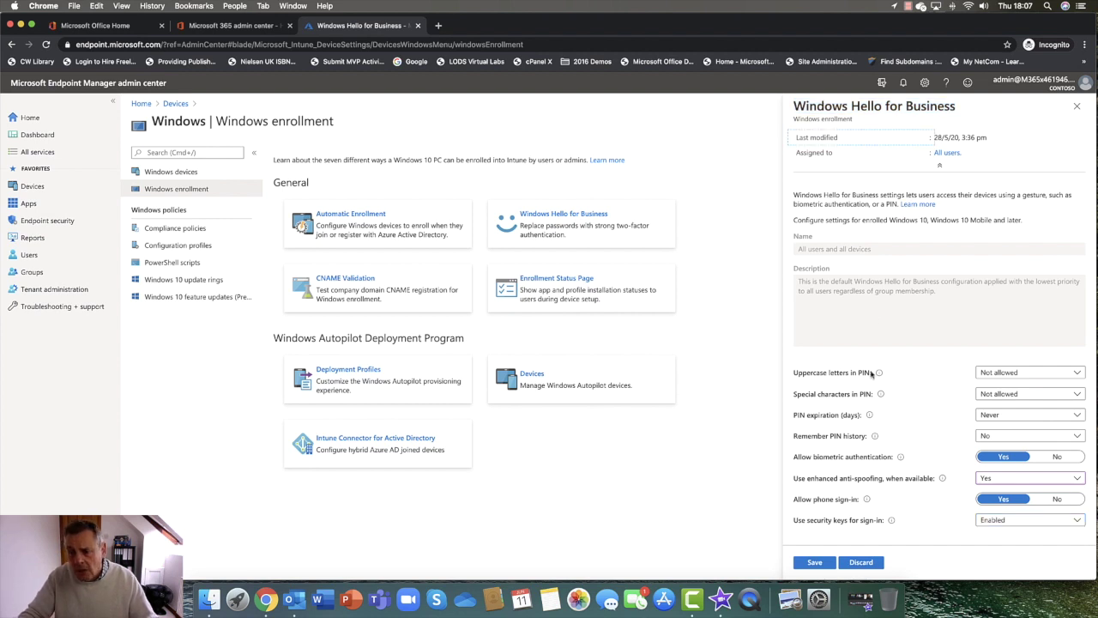
pyautogui.click(813, 563)
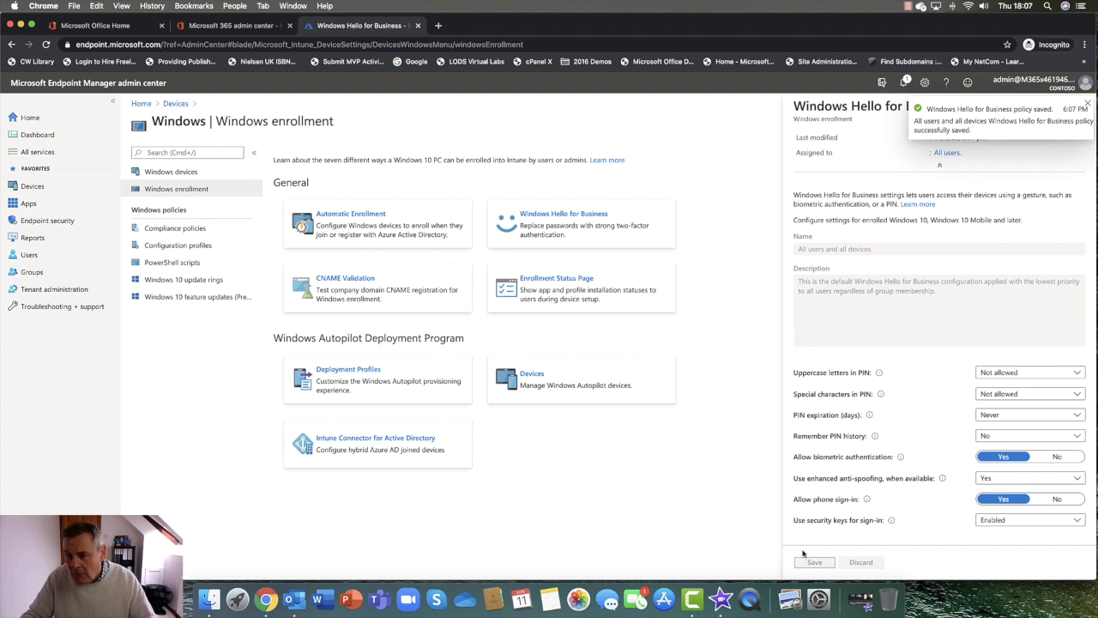
pyautogui.click(1087, 104)
pyautogui.click(1078, 106)
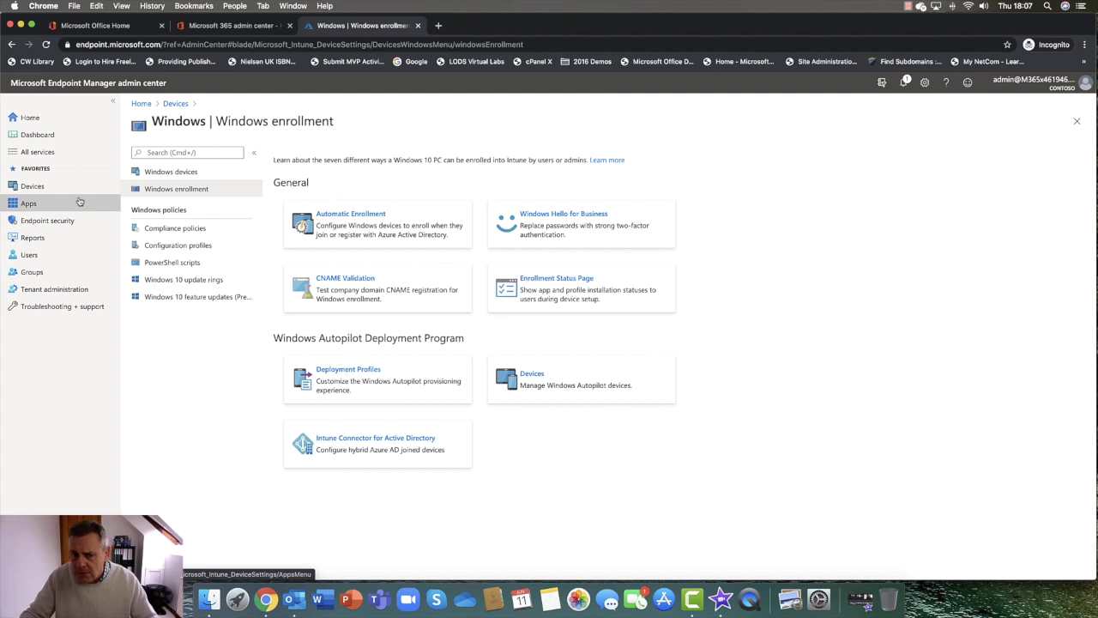
# Examine the Apps overview and its policy categories, and return to the Devices overview
pyautogui.click(30, 204)
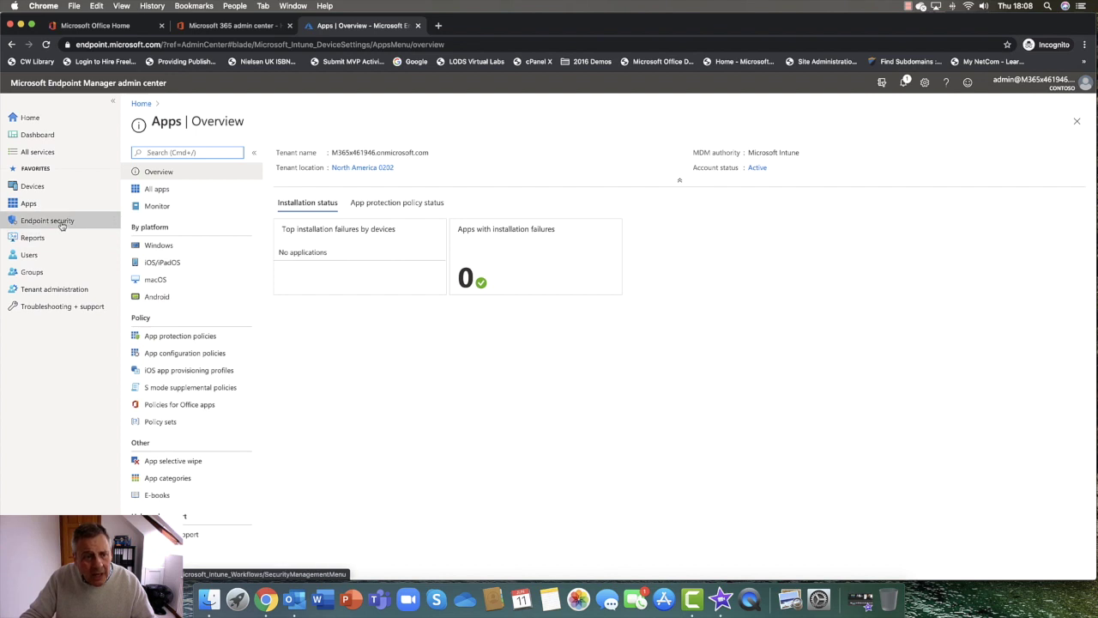
pyautogui.click(41, 189)
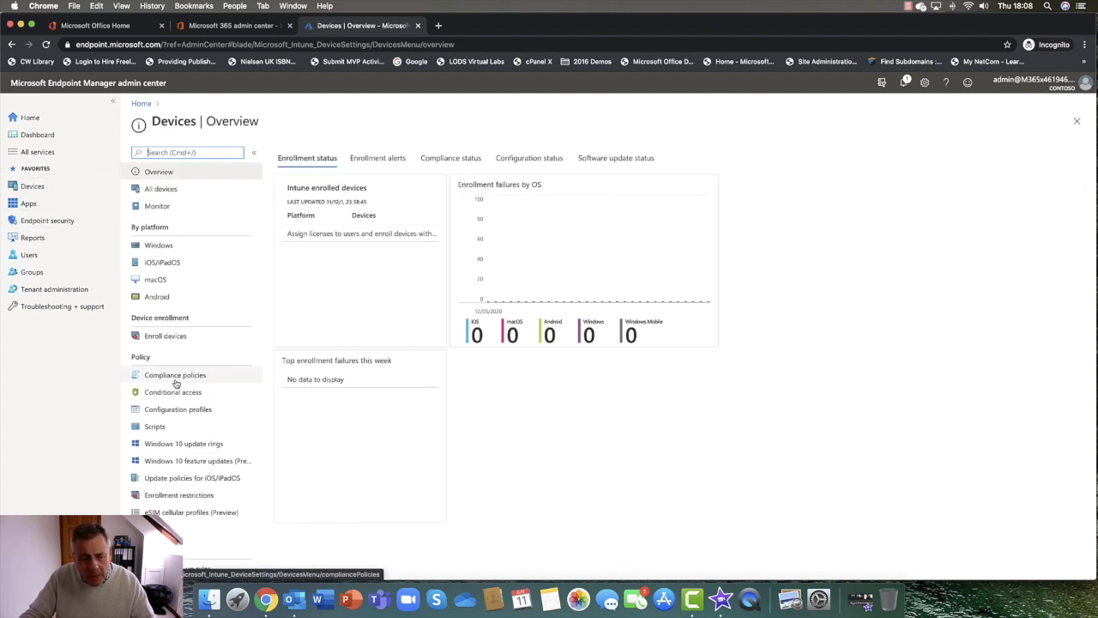